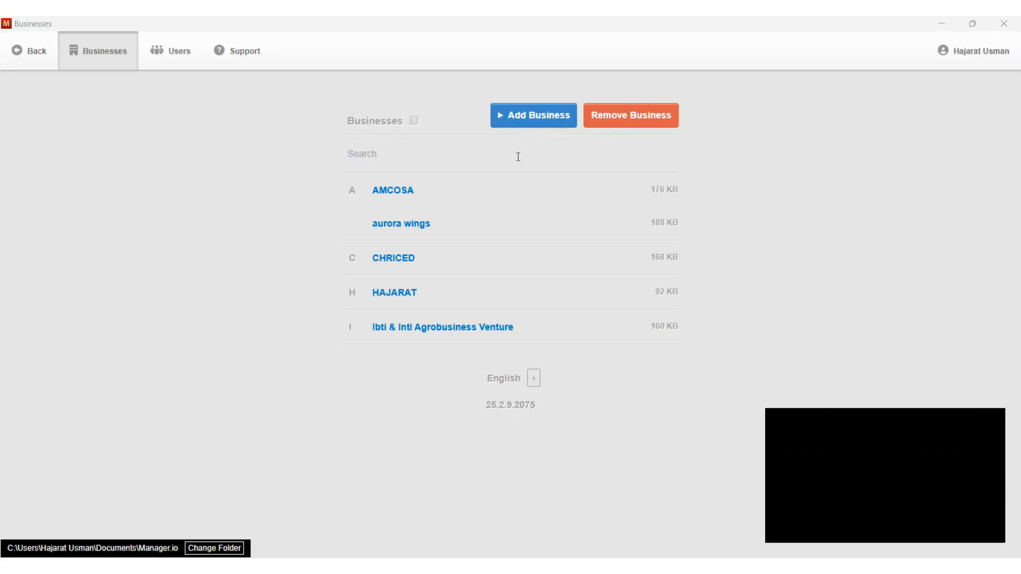
Step: Set up a new business named HAJARAT VENTURES with Nigeria as its country
click(528, 123)
click(528, 121)
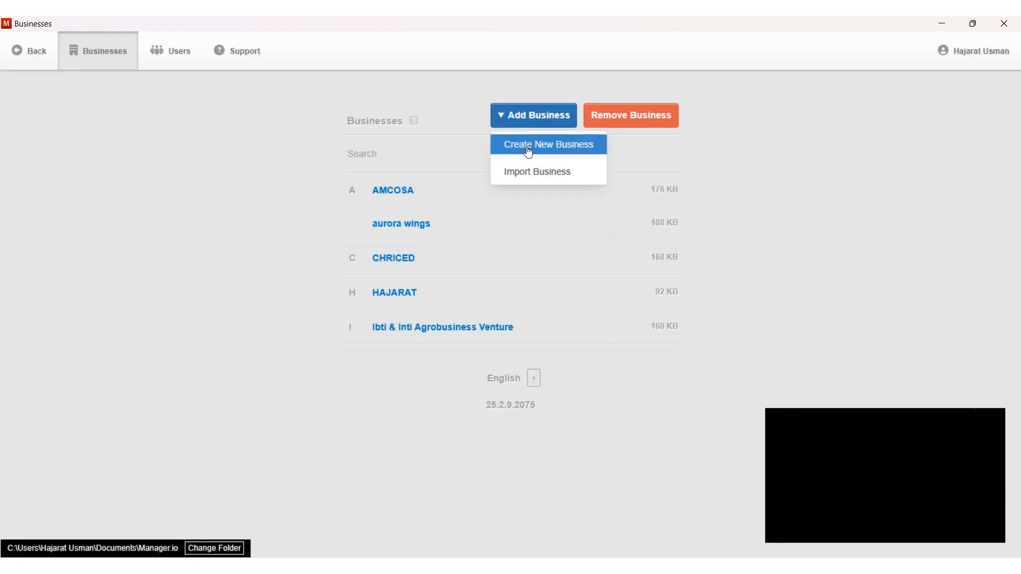
click(527, 150)
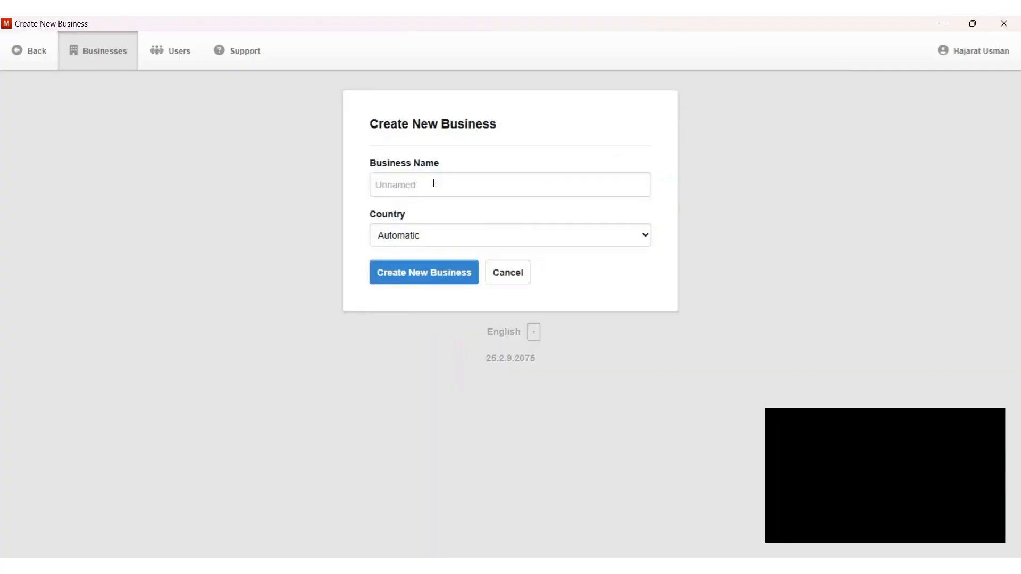
click(432, 185)
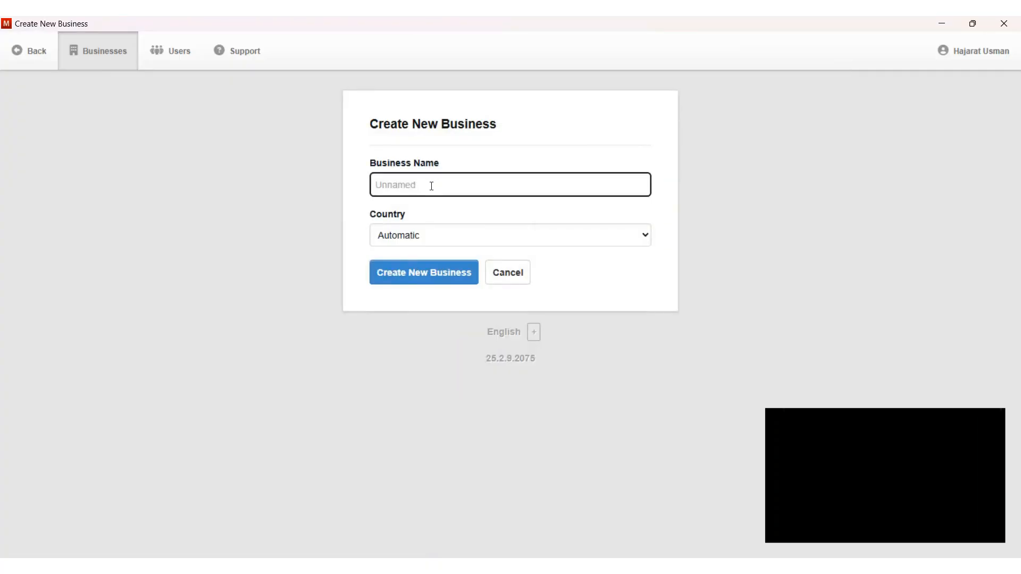
text(HAJARAT VENTURES)
key(Tab)
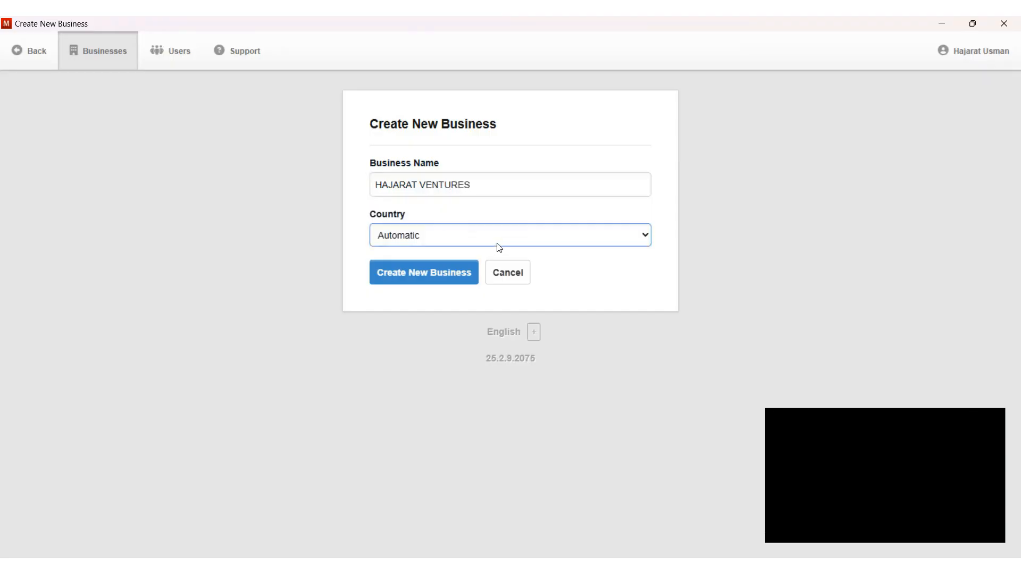
click(426, 406)
Step: Confirm creation of HAJARAT VENTURES so its empty ₦0.00 Summary page loads
click(424, 277)
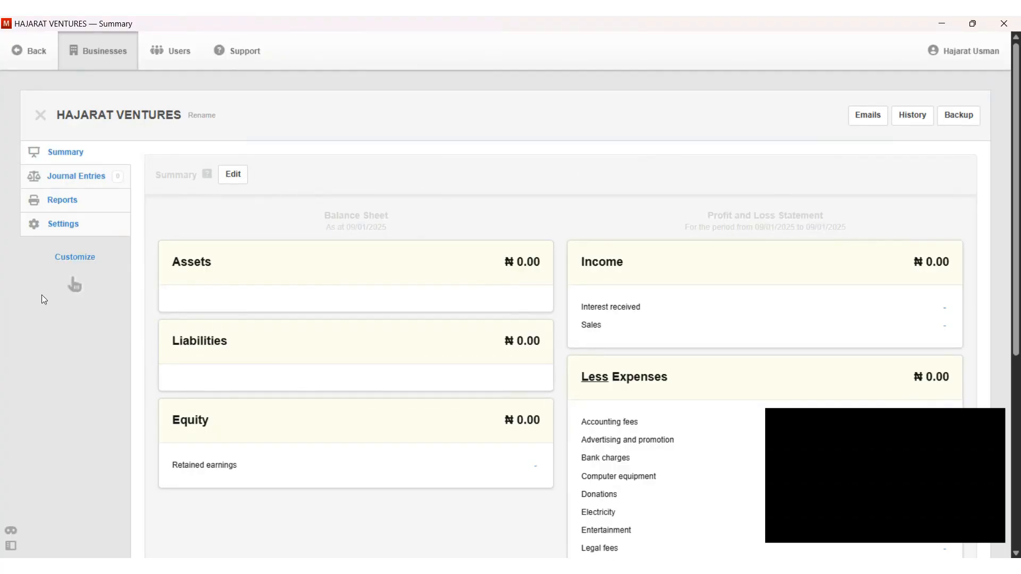
Step: Tick the Employees and Payslips checkboxes in the tab customisation list
click(74, 258)
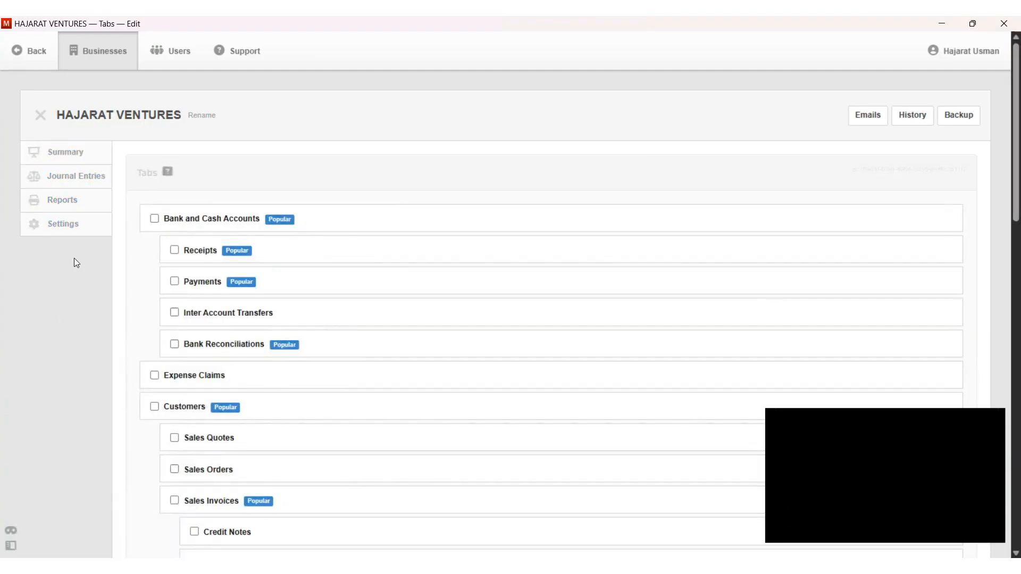
drag(1015, 217, 1018, 548)
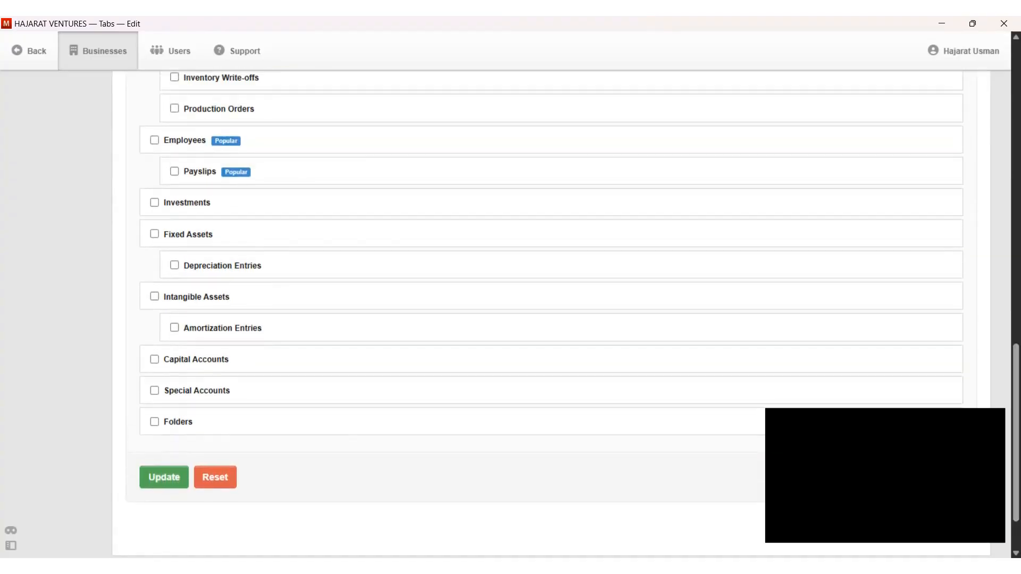
click(154, 140)
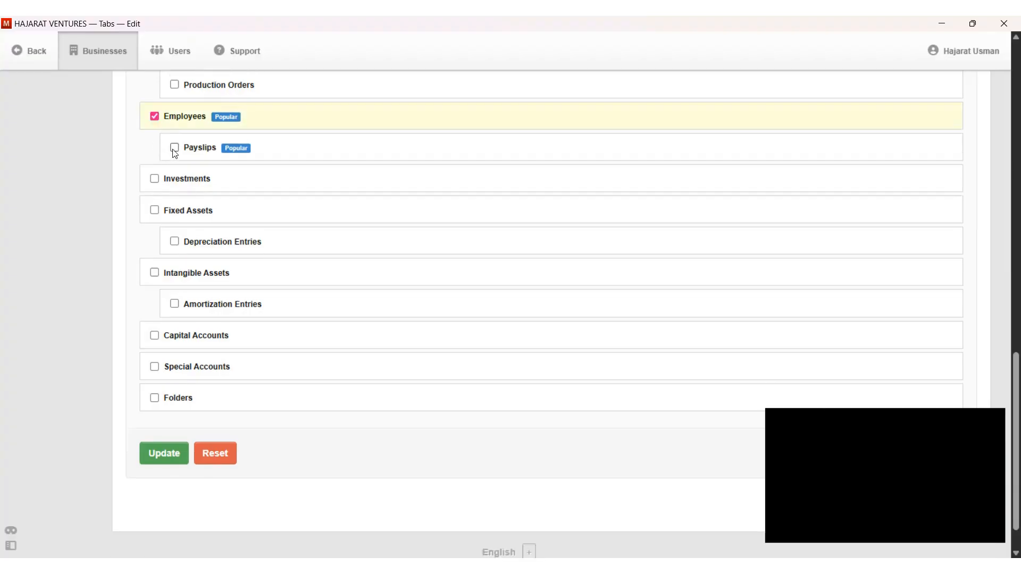
click(175, 148)
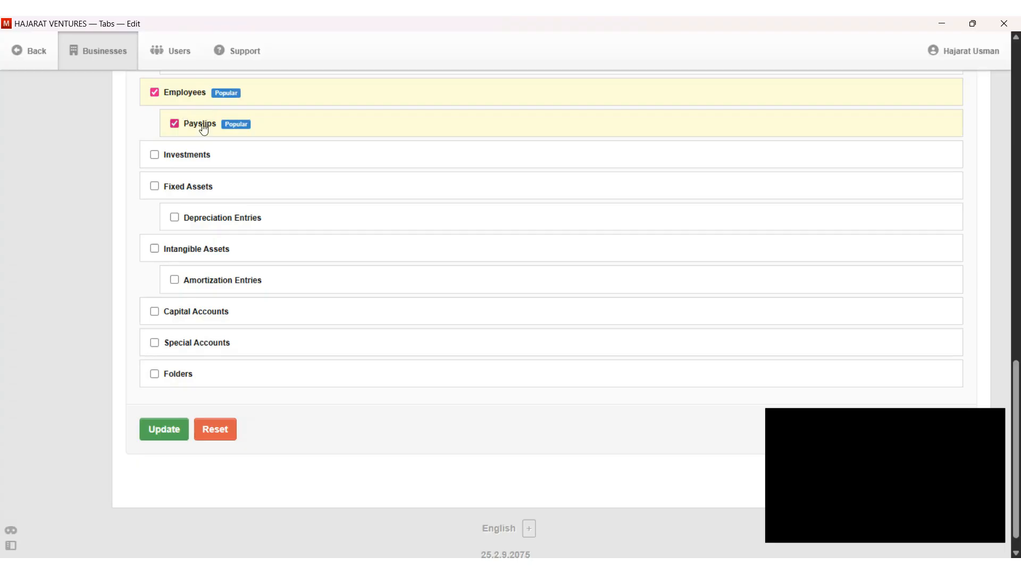
Step: Apply the Employees and Payslips tabs and go to the Payslip Items settings page
click(165, 433)
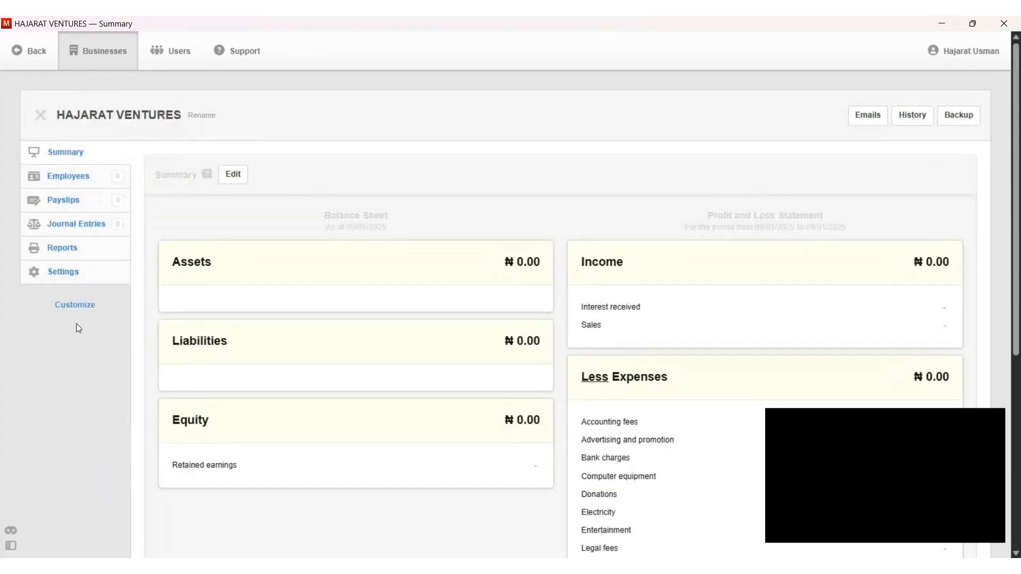
click(65, 273)
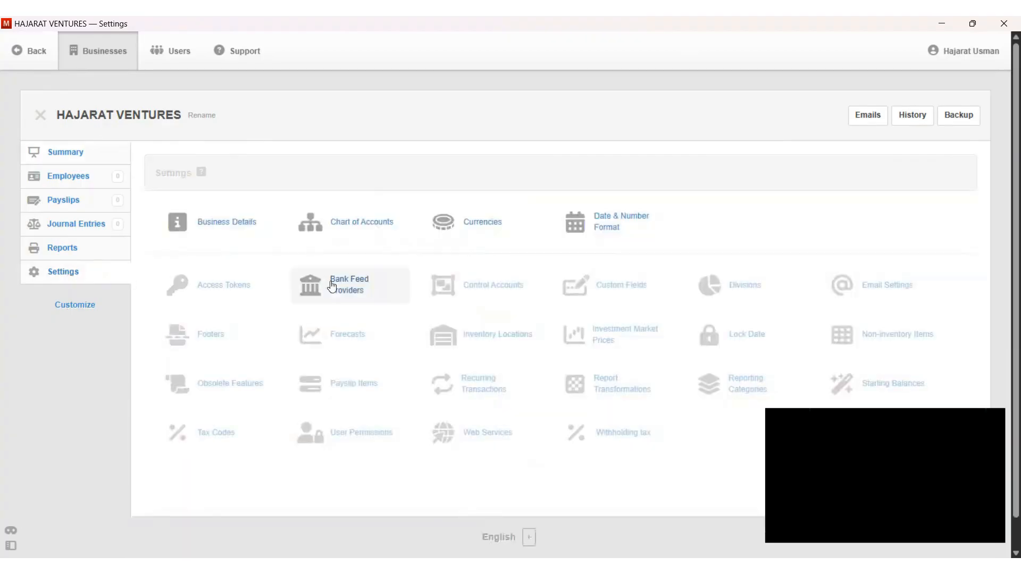
click(369, 392)
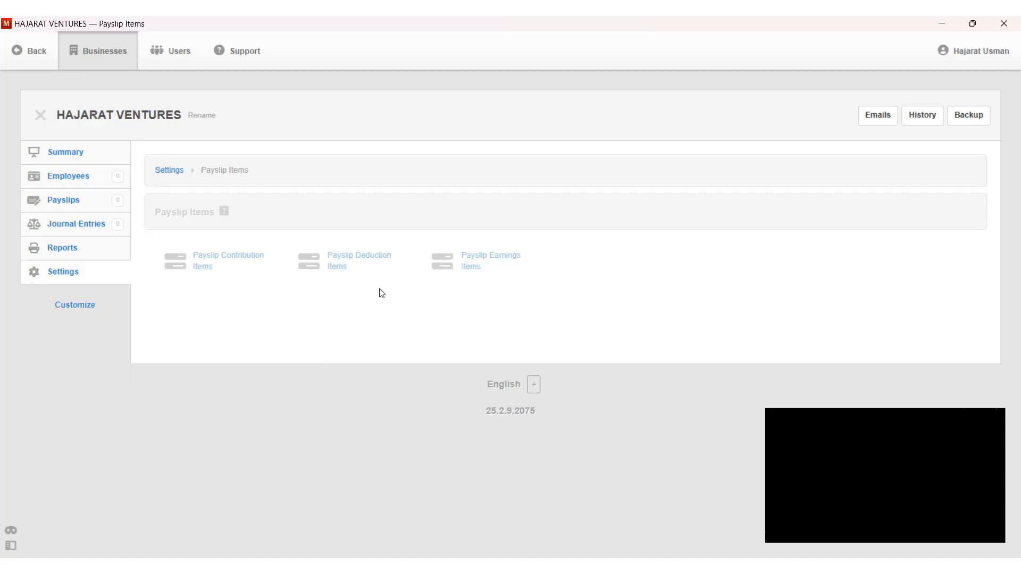
Step: Create a PENSION payslip contribution item with no expense or liability account
click(203, 266)
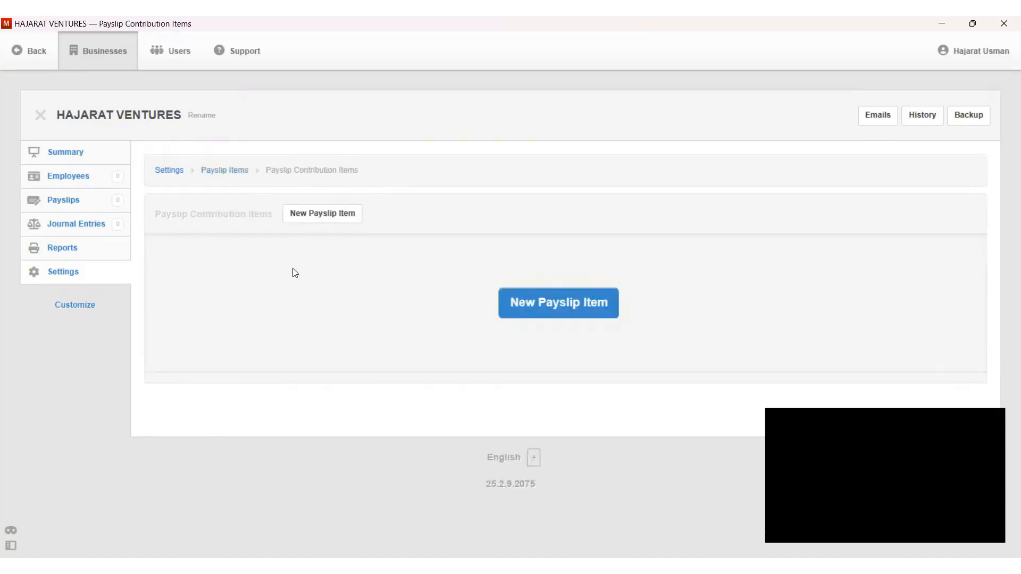
click(330, 215)
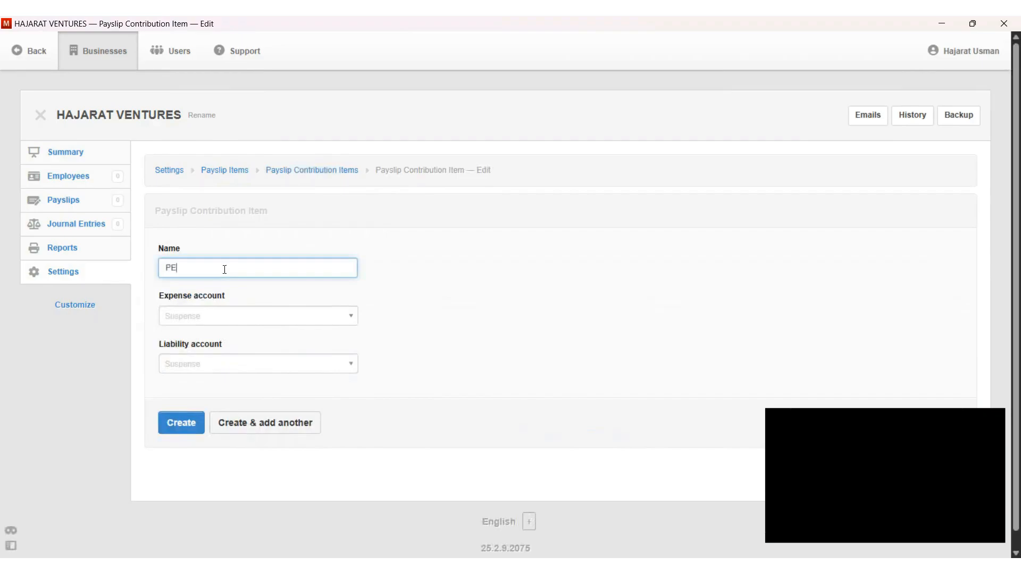
text(NSION)
click(179, 433)
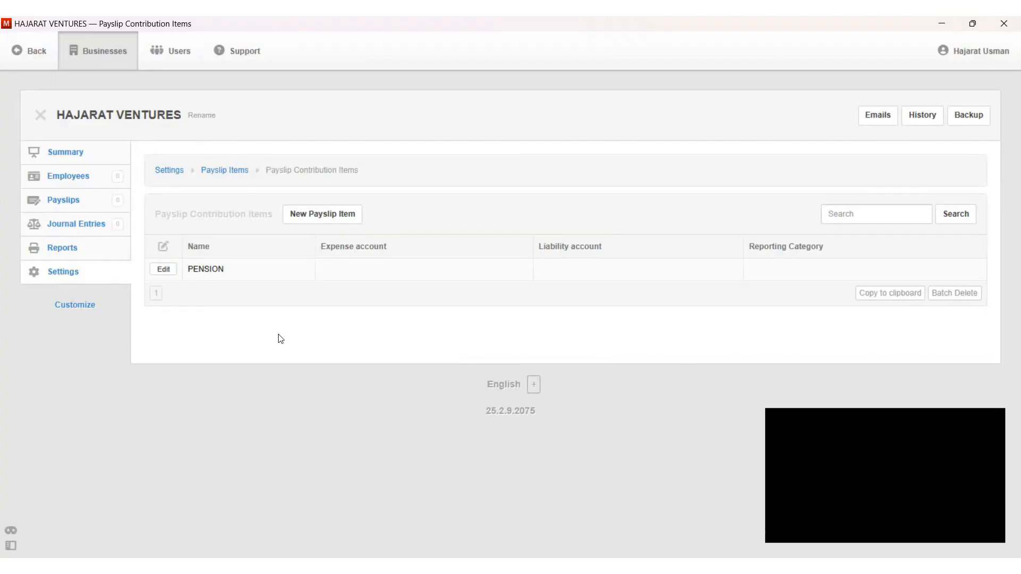
Step: Create two payslip deduction items, NHF and PAYE, without assigned accounts
click(224, 169)
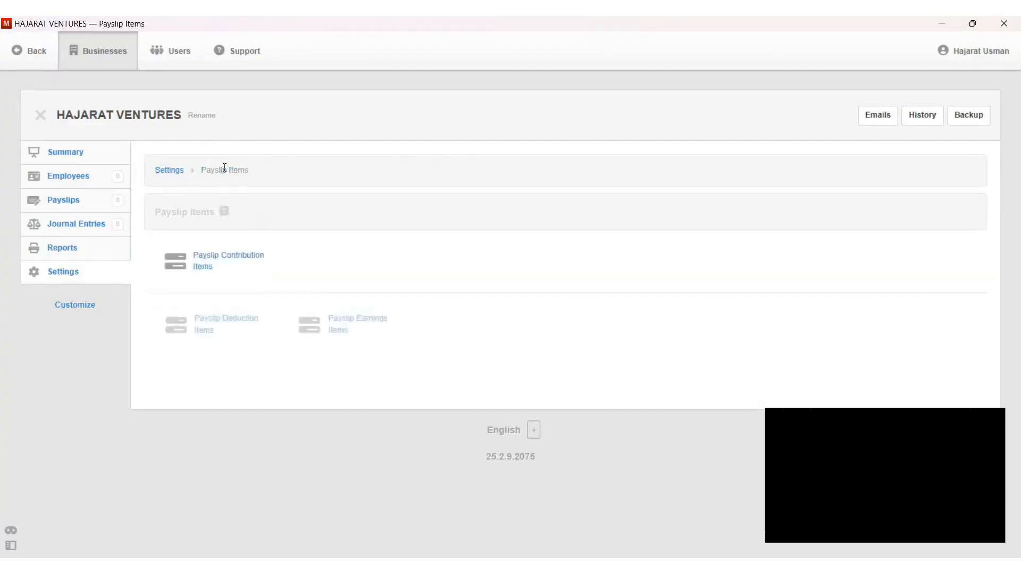
click(216, 327)
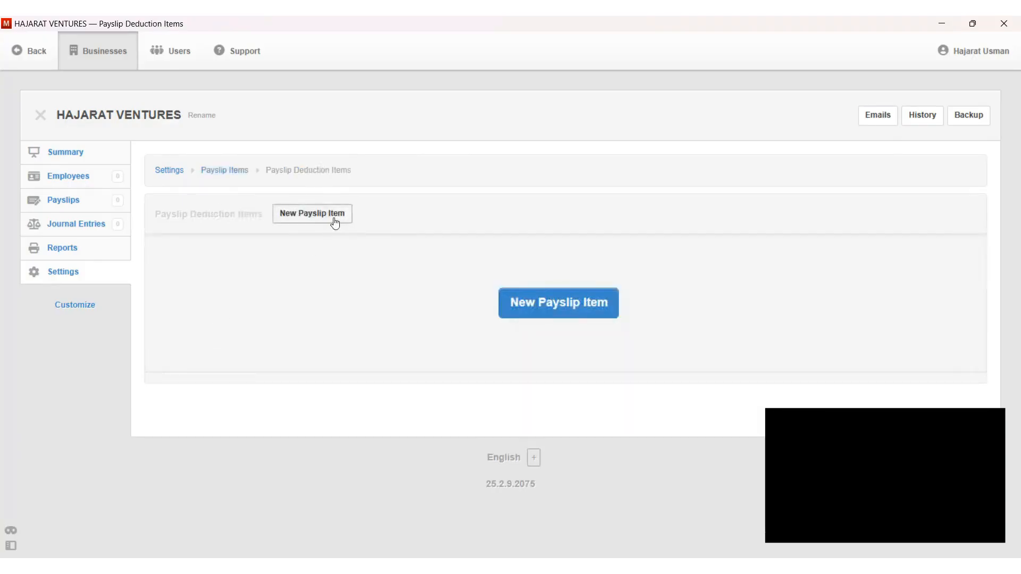
click(330, 221)
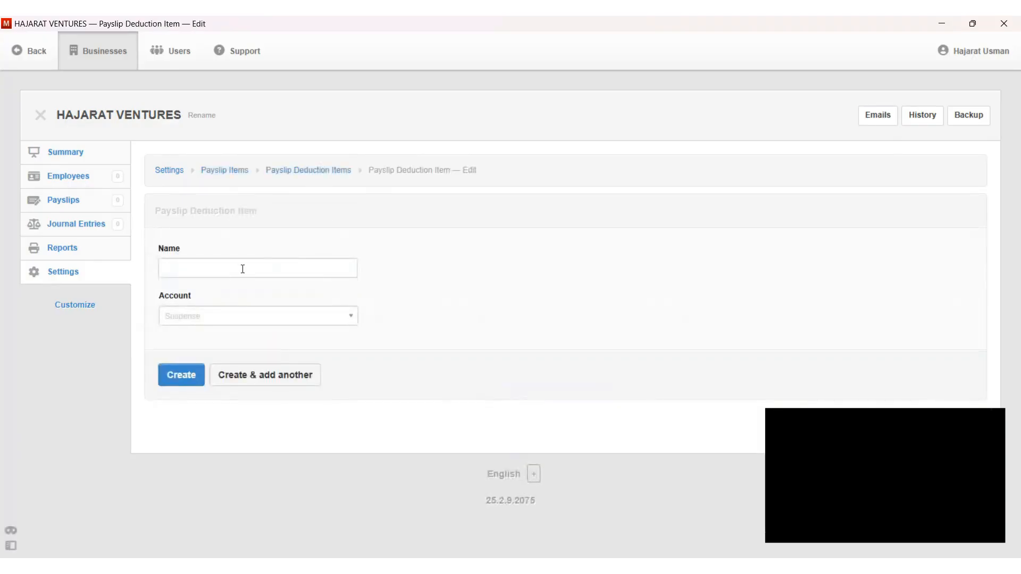
text(NHF)
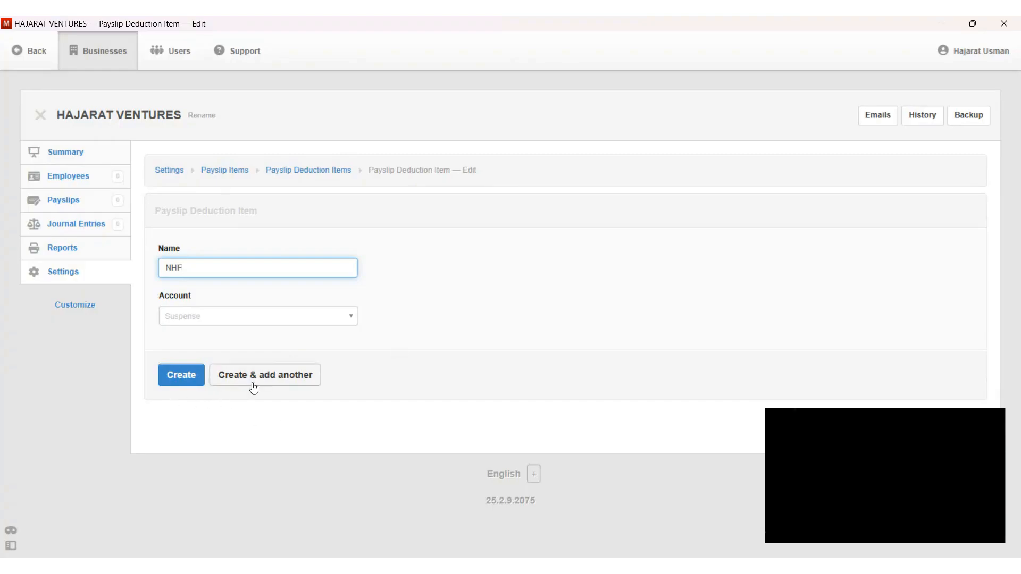
click(268, 376)
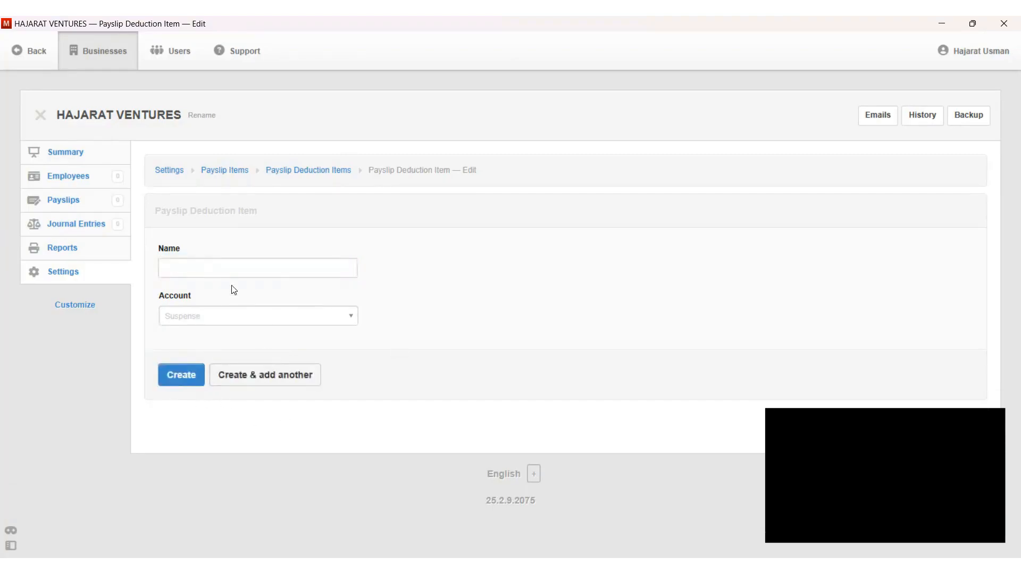
click(222, 267)
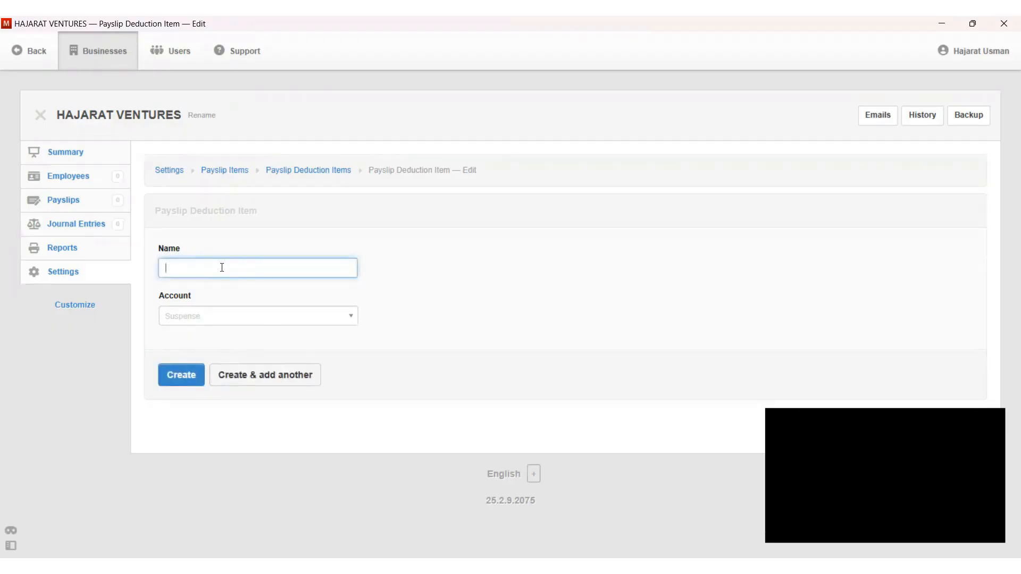
text(PAYE)
click(183, 376)
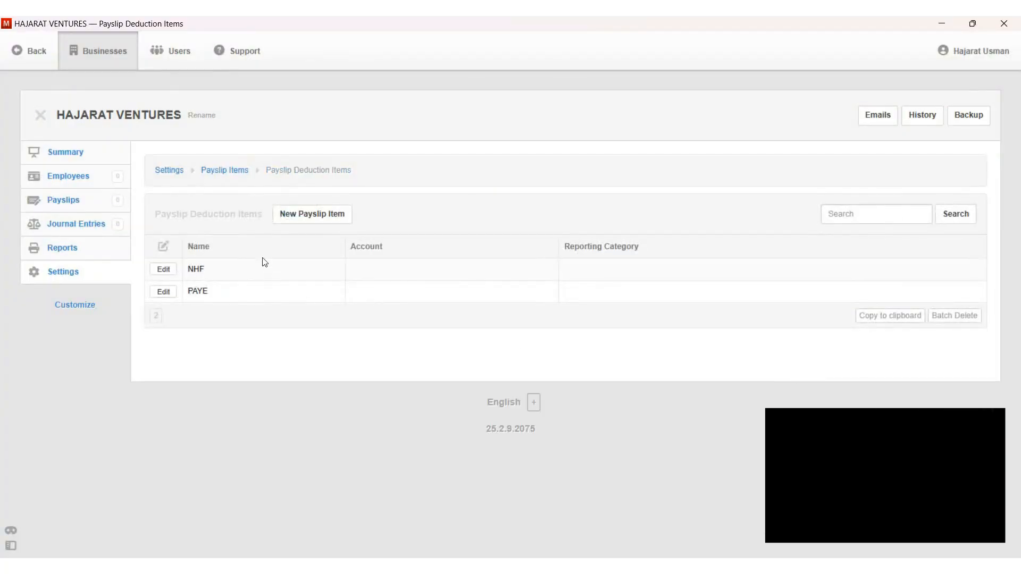
Step: Create earnings items BASIC SALARY, HOUSING ALLOWANCE and TRANSPORTATION ALLOWANCE in turn
click(224, 169)
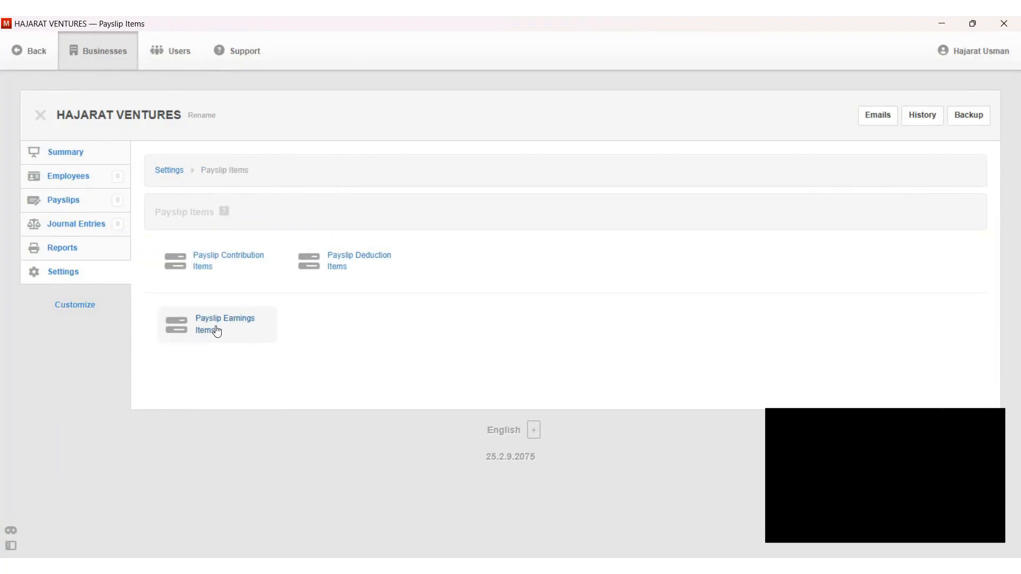
click(214, 328)
click(317, 214)
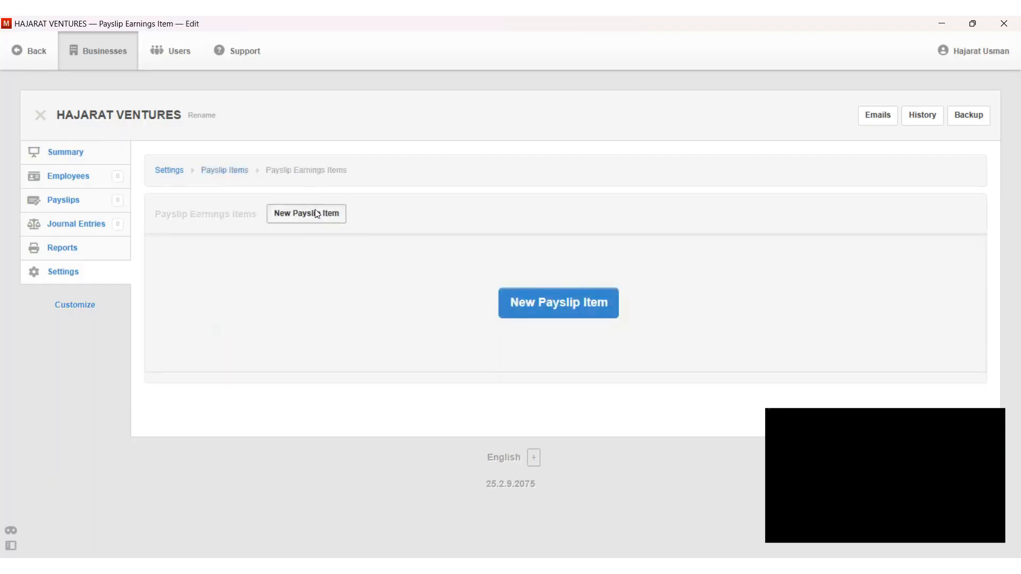
click(212, 269)
text(BASIC SALARY)
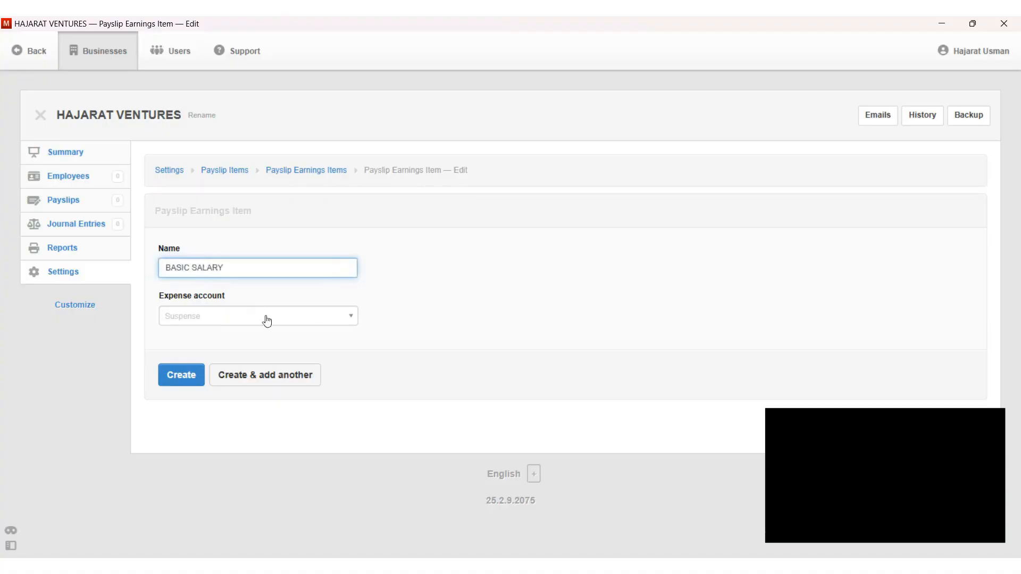
click(282, 388)
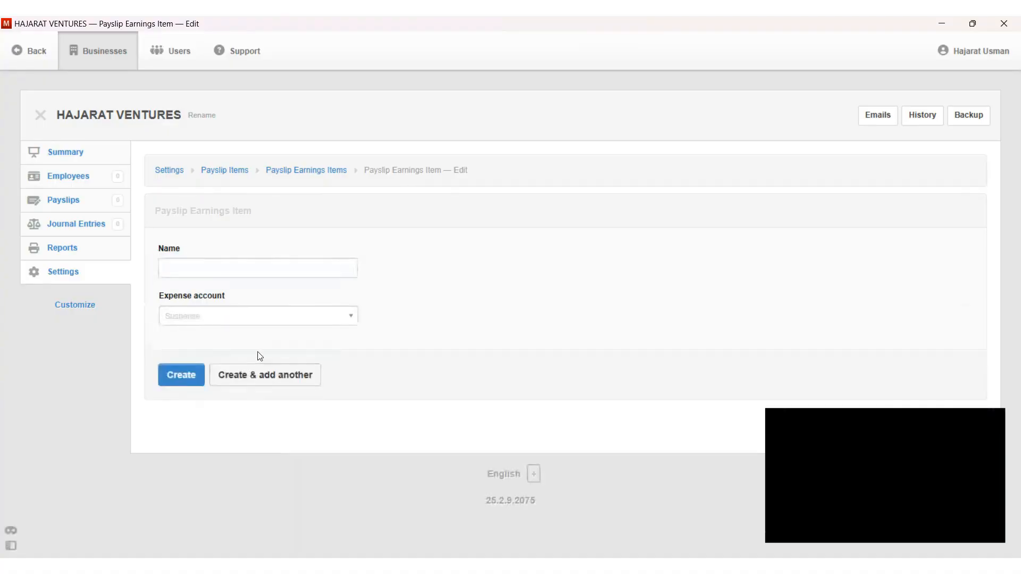
click(209, 265)
text(HOUSI)
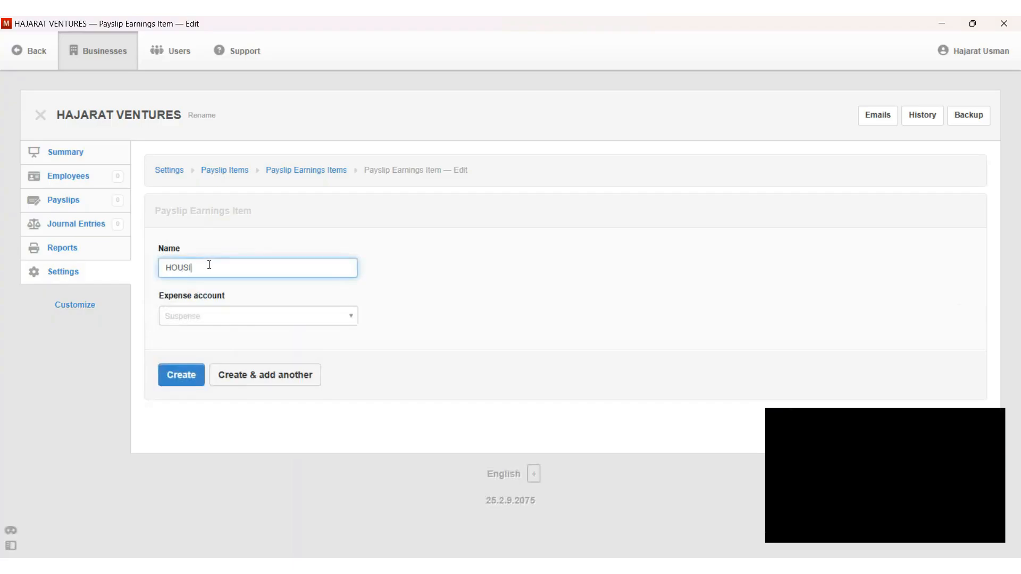
text(NG ALLOWANCE)
click(286, 381)
click(224, 264)
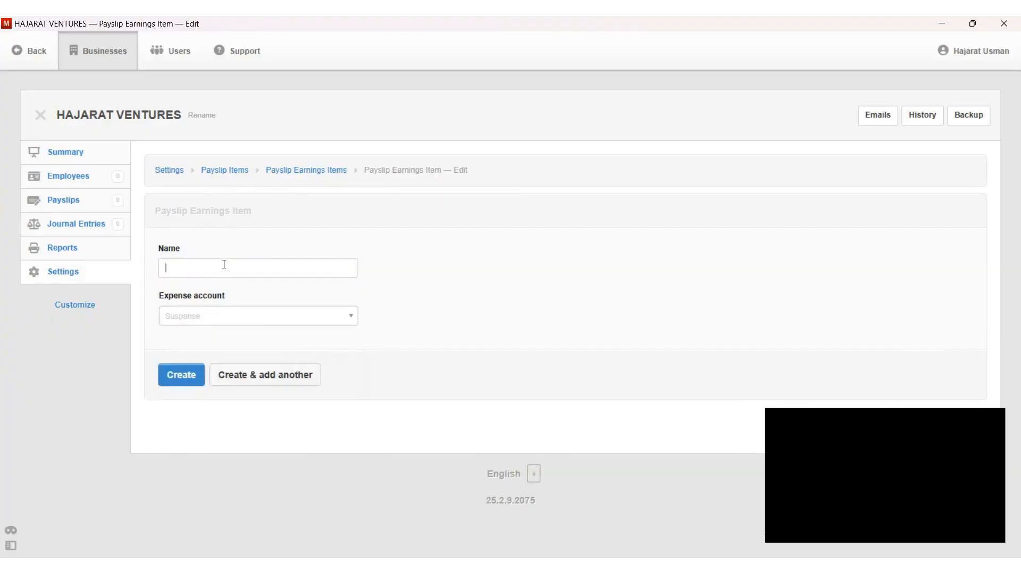
text(TR)
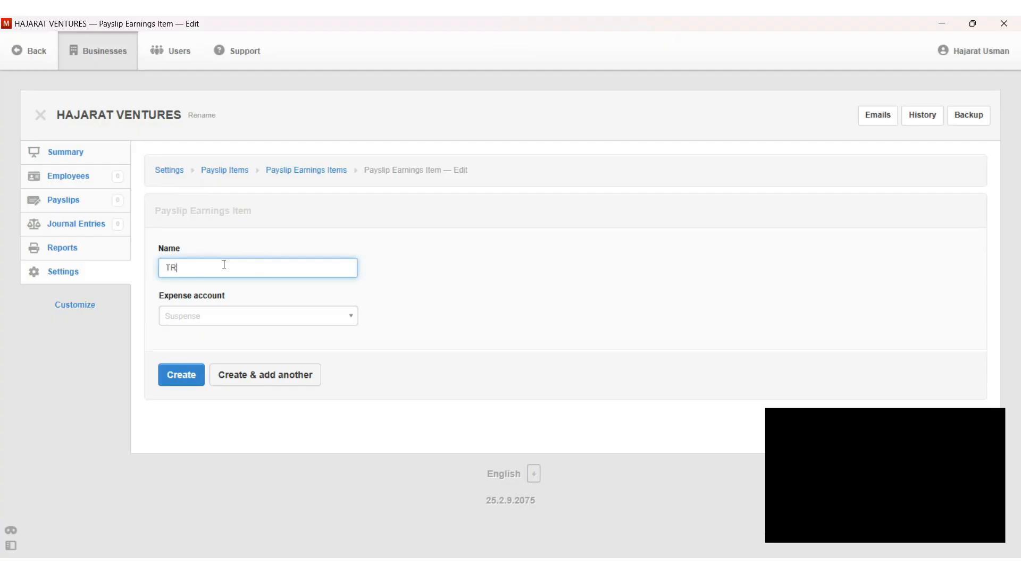
text(ANSPORTATION ALLOWANCE)
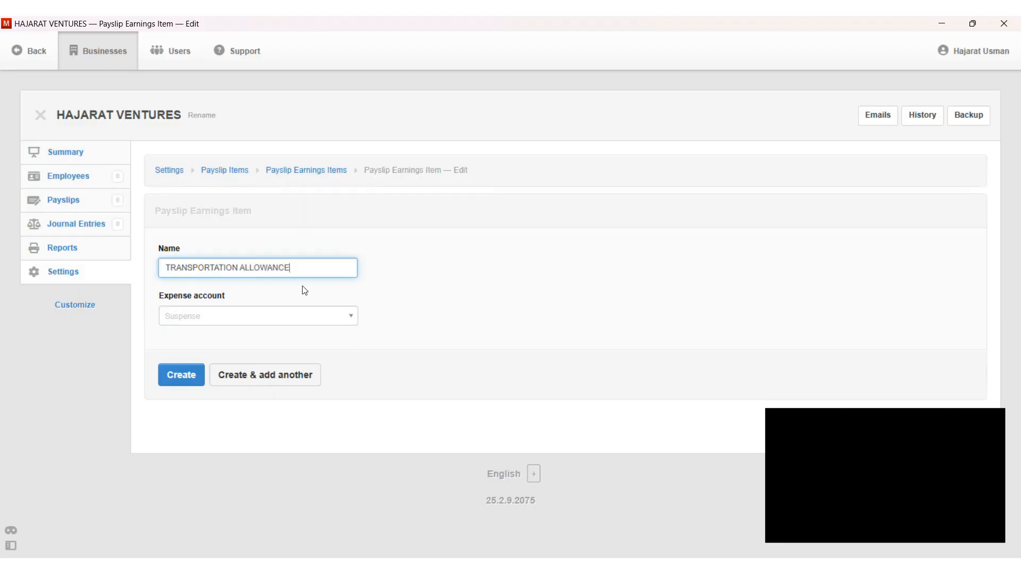
click(179, 378)
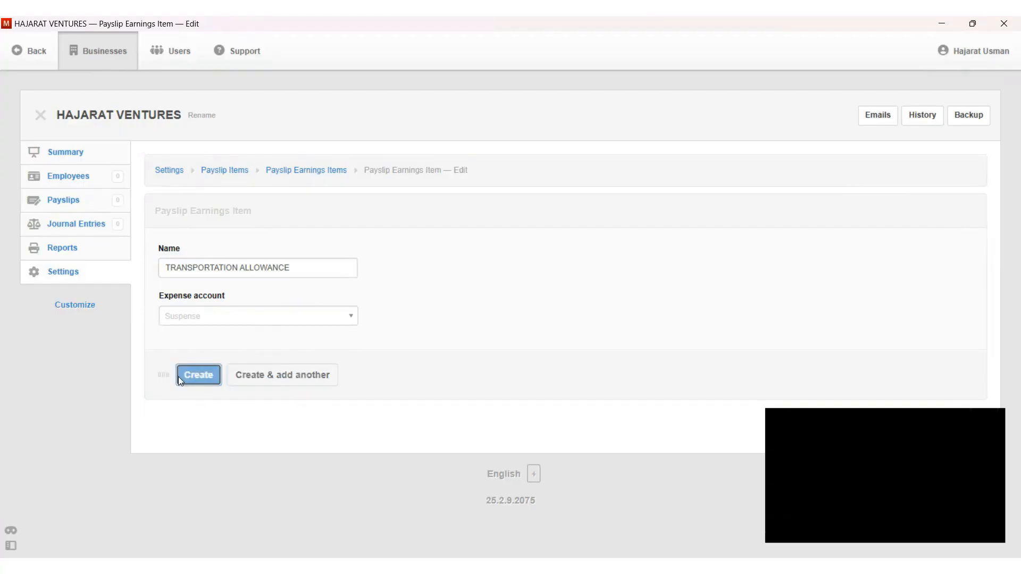
Step: Save an employee with the staff member's name, MANAGER OPERATIONS role and e-mail address
click(68, 181)
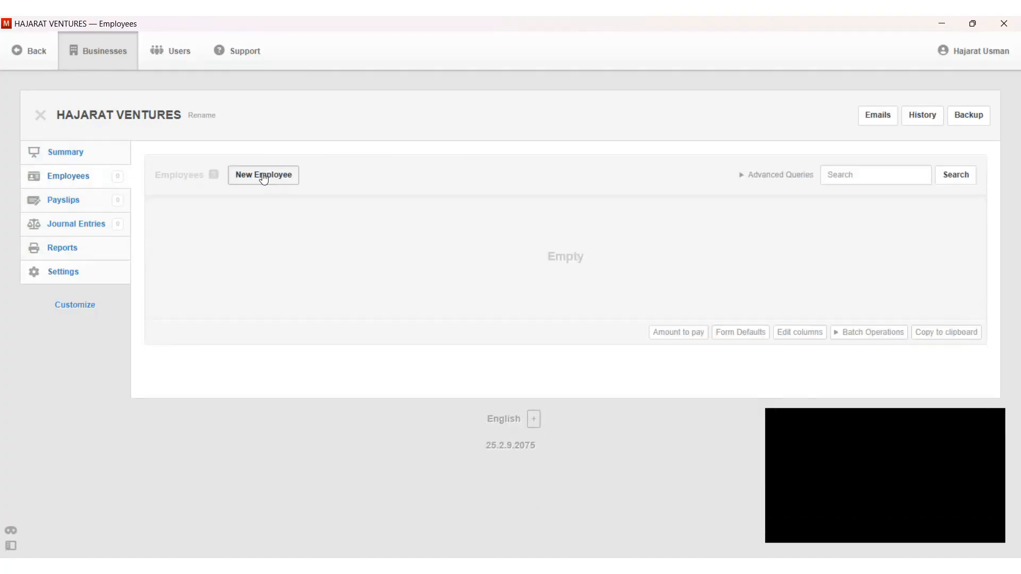
click(264, 176)
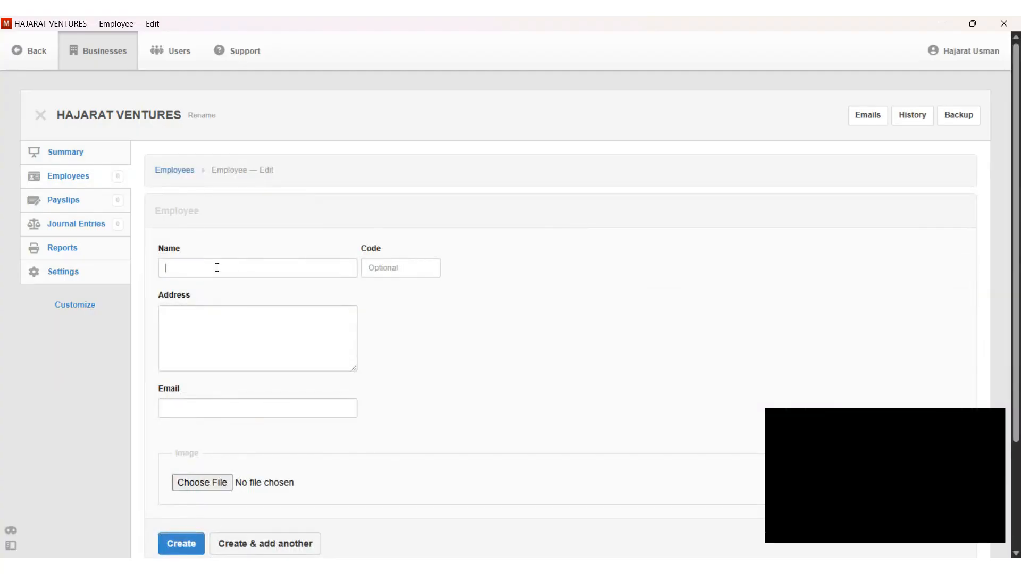
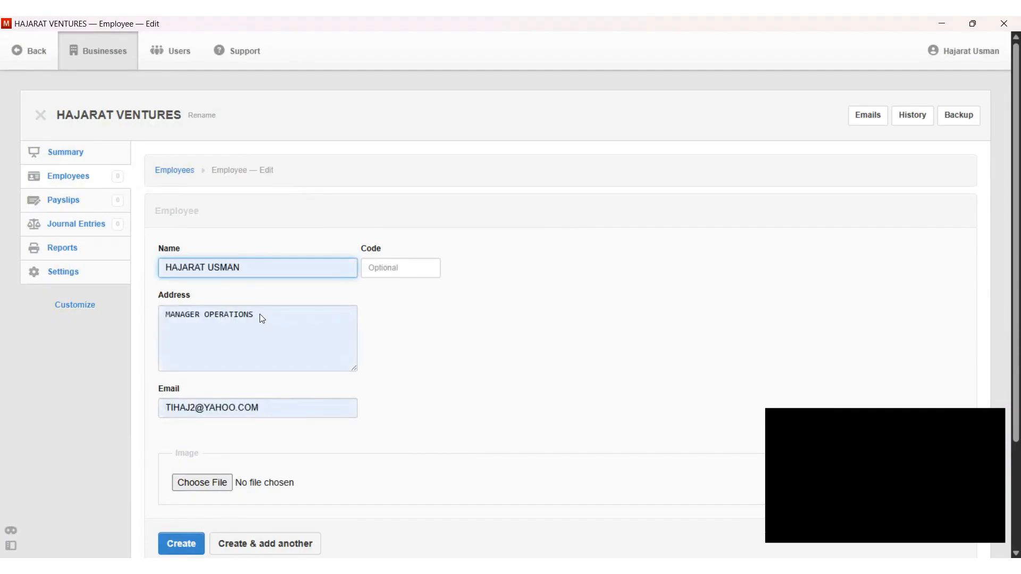
click(262, 318)
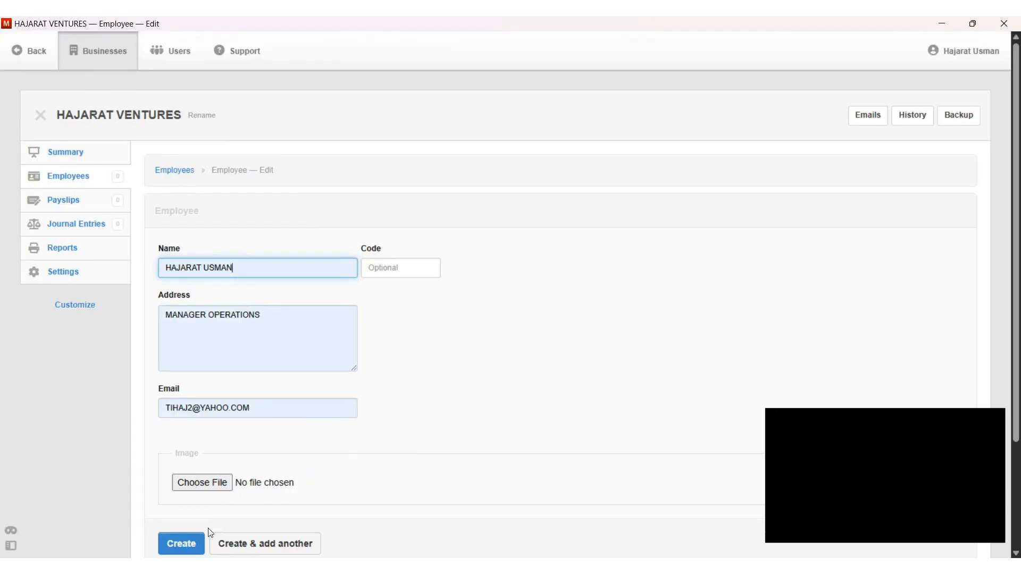
click(173, 548)
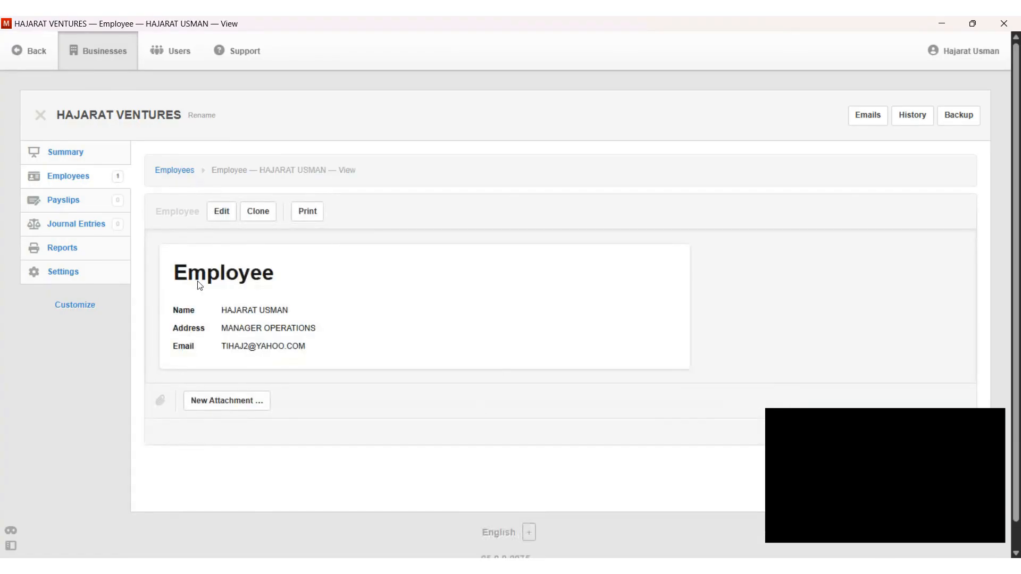
click(77, 272)
Step: Set the HAJARAT VENTURES address to AREA 11, upload a logo image, and save
click(243, 234)
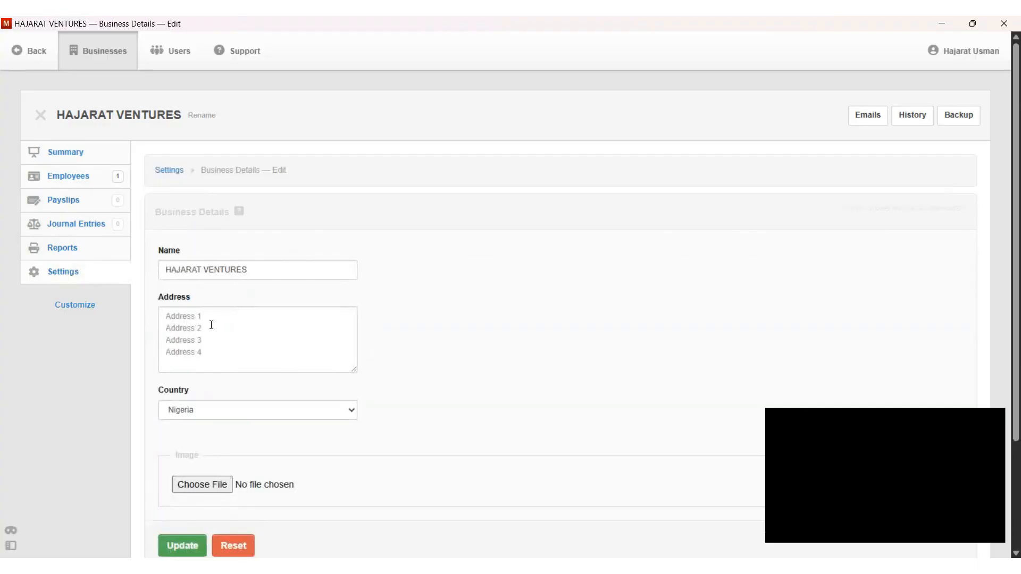
click(198, 329)
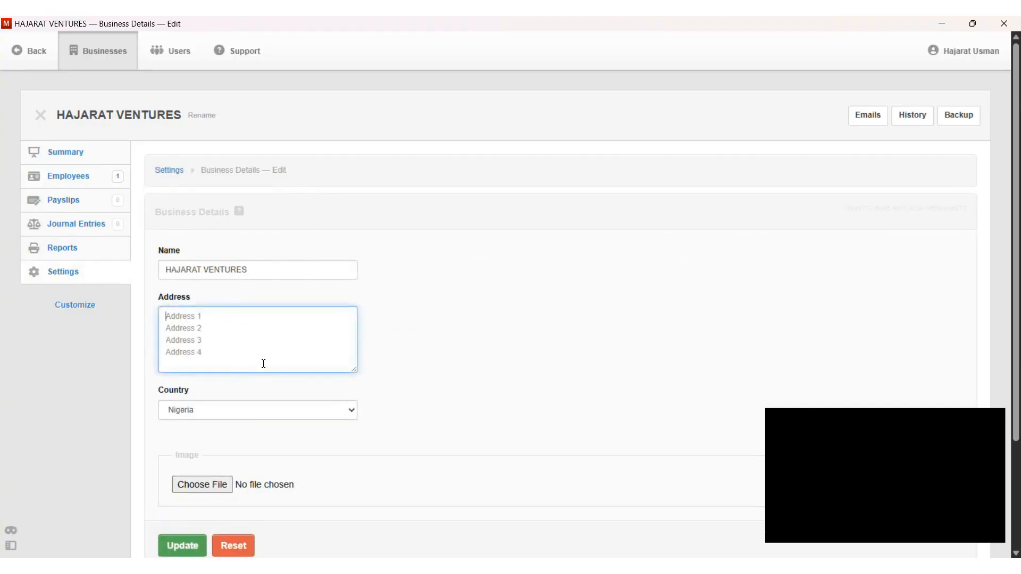
click(257, 441)
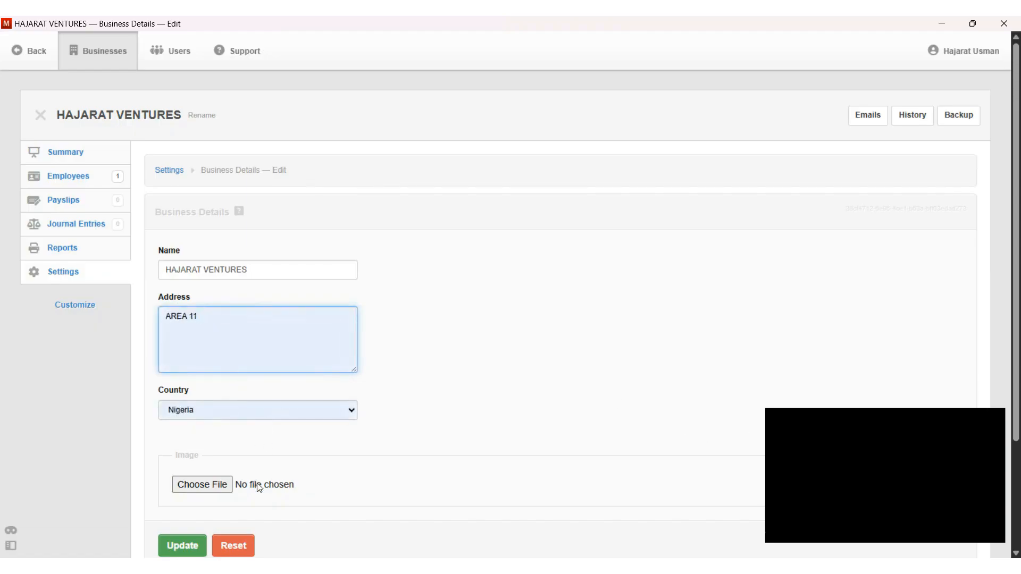
click(211, 484)
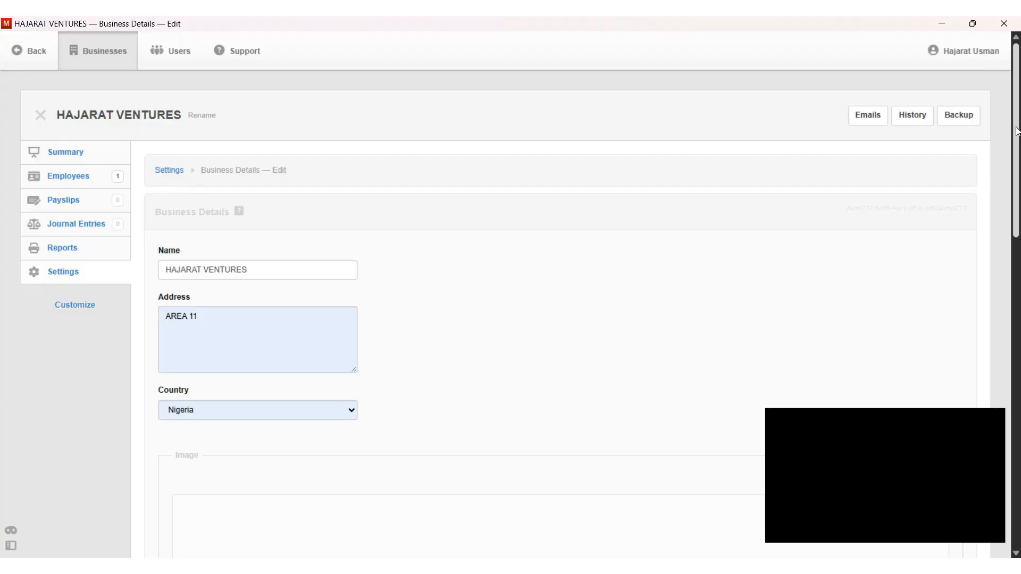
drag(1016, 130, 1016, 231)
scroll(224, 479, down, 10)
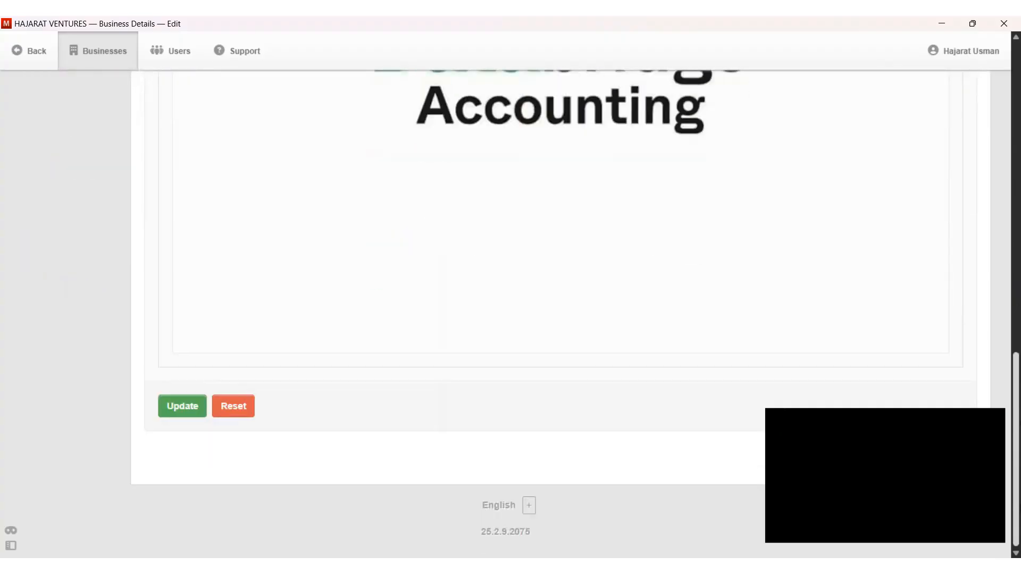
click(183, 407)
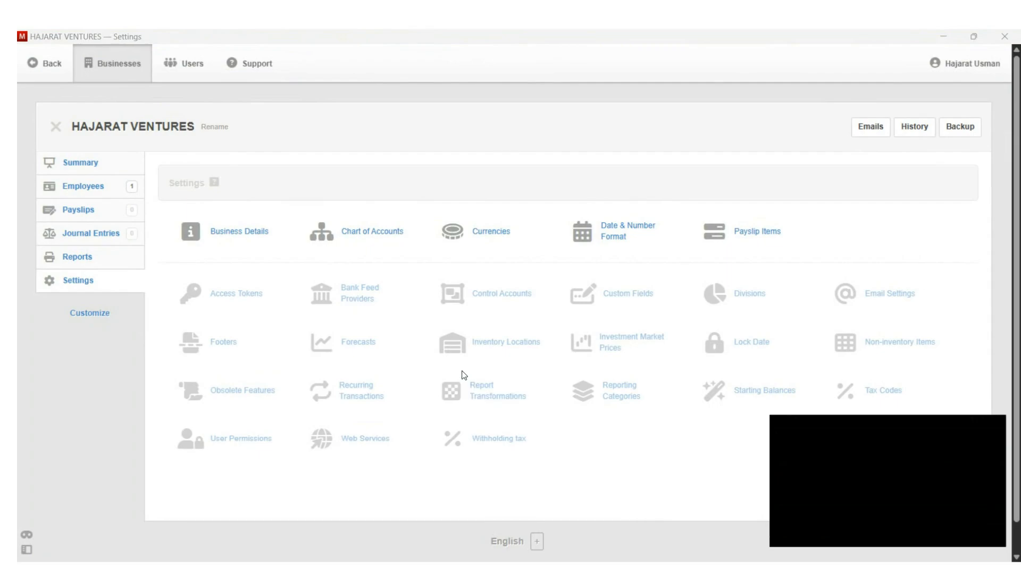
Step: Start a payslip dated 9/1/2025 with description AUG2025, assigned to the employee
click(77, 211)
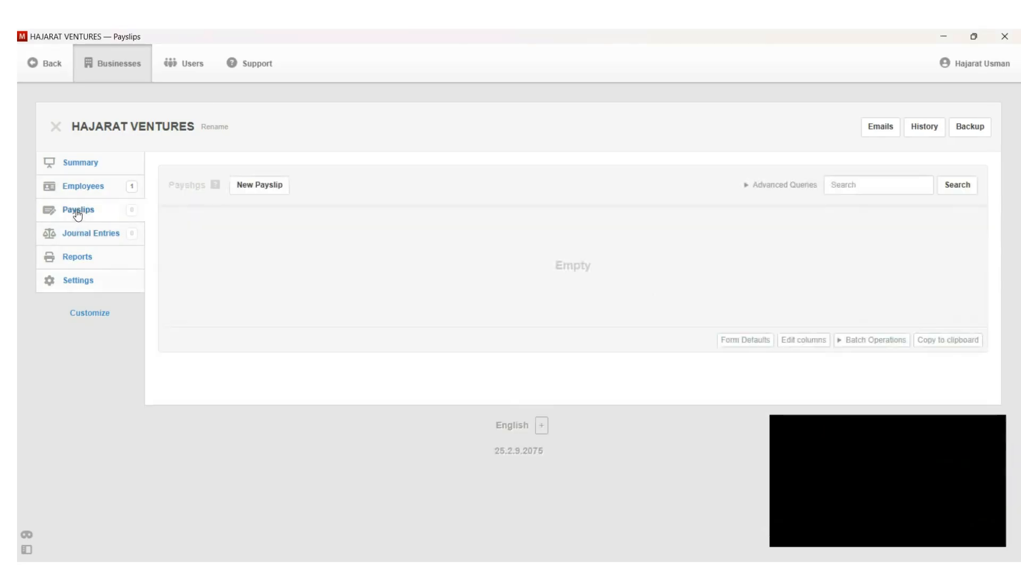
click(264, 190)
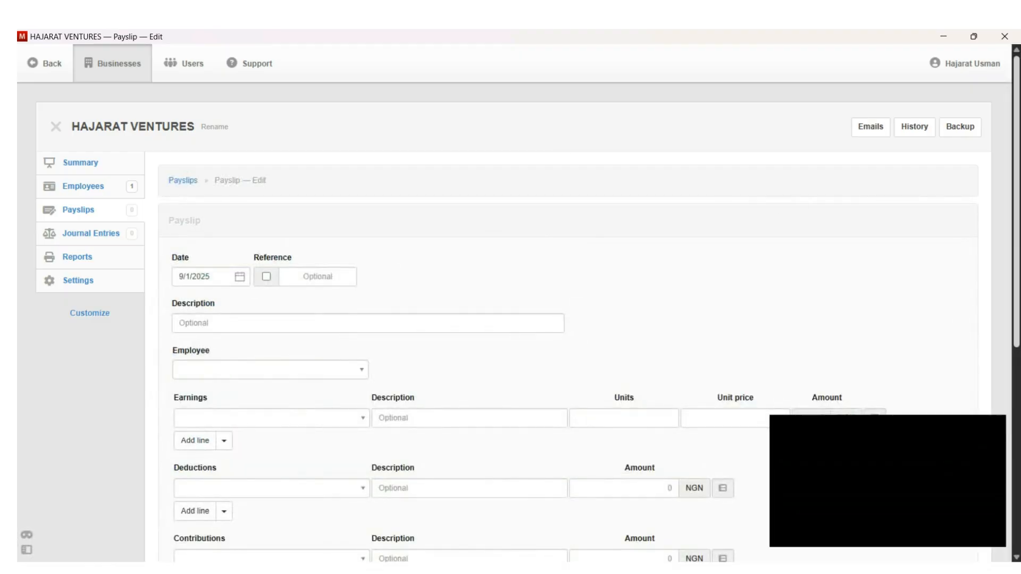
drag(1015, 278, 1016, 341)
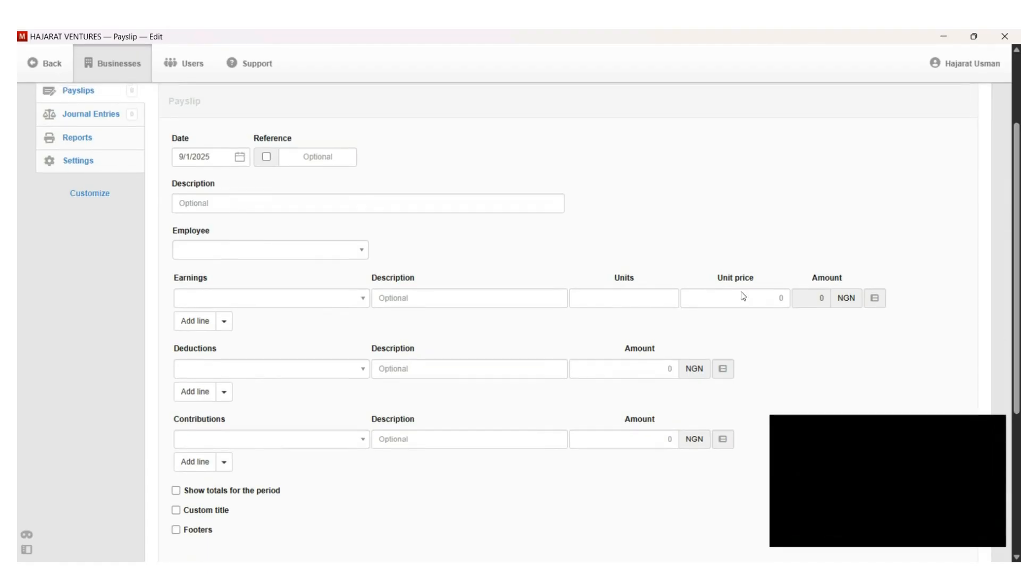
click(210, 157)
click(198, 201)
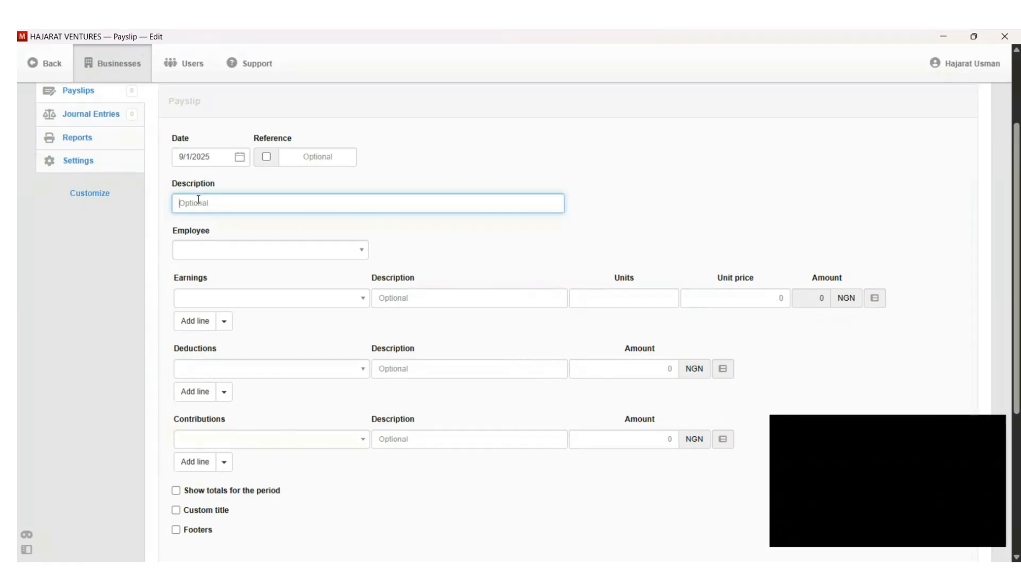
text(AUG2025)
click(239, 251)
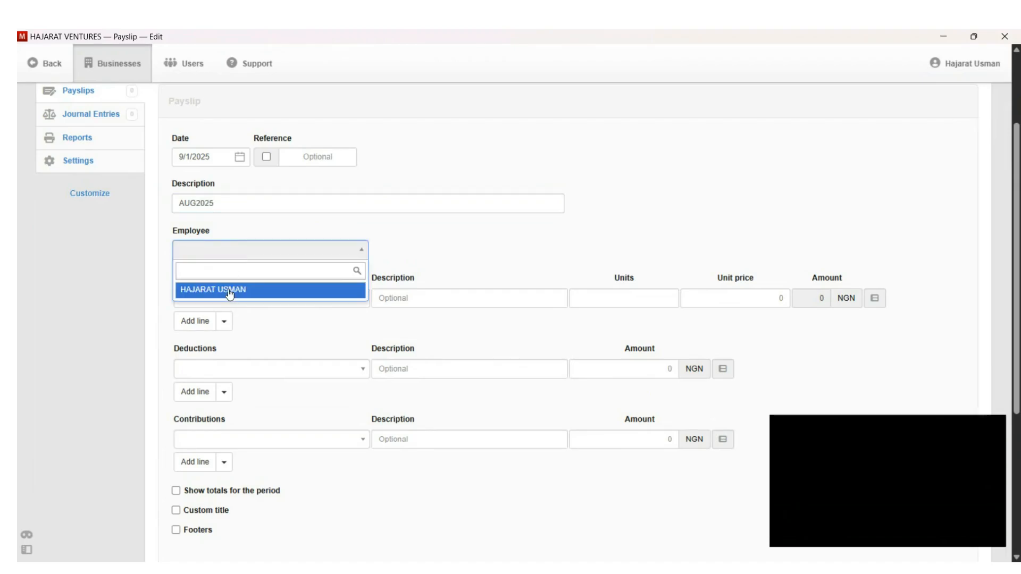
click(229, 293)
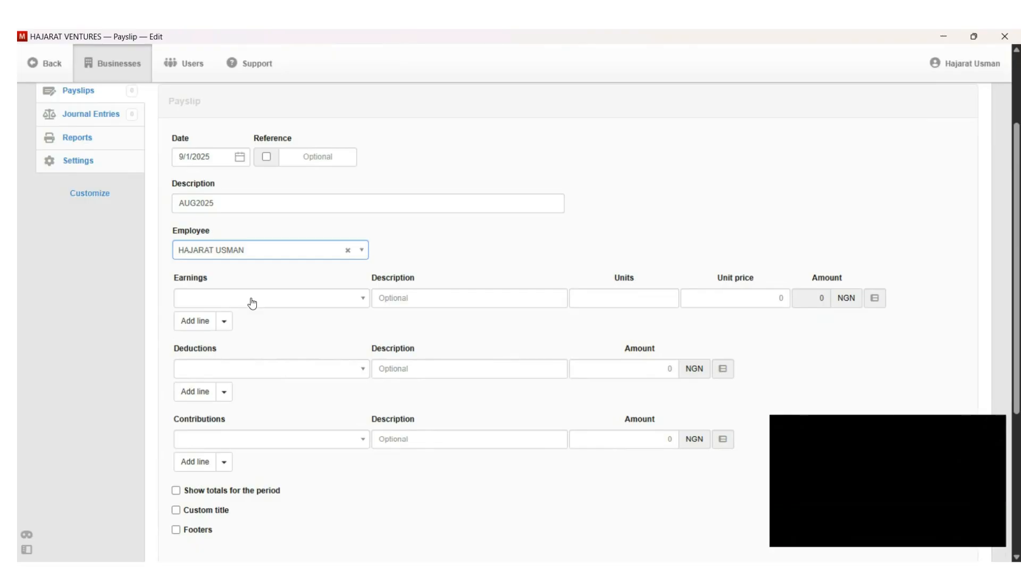
click(252, 299)
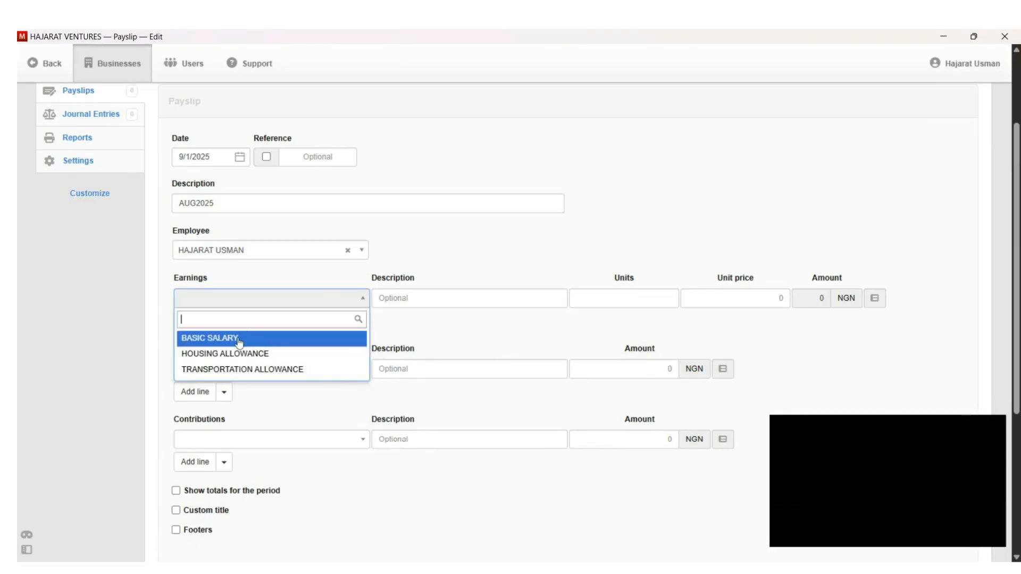
Step: Add a BASIC SALARY earnings line with 1 unit at 450,000
click(239, 342)
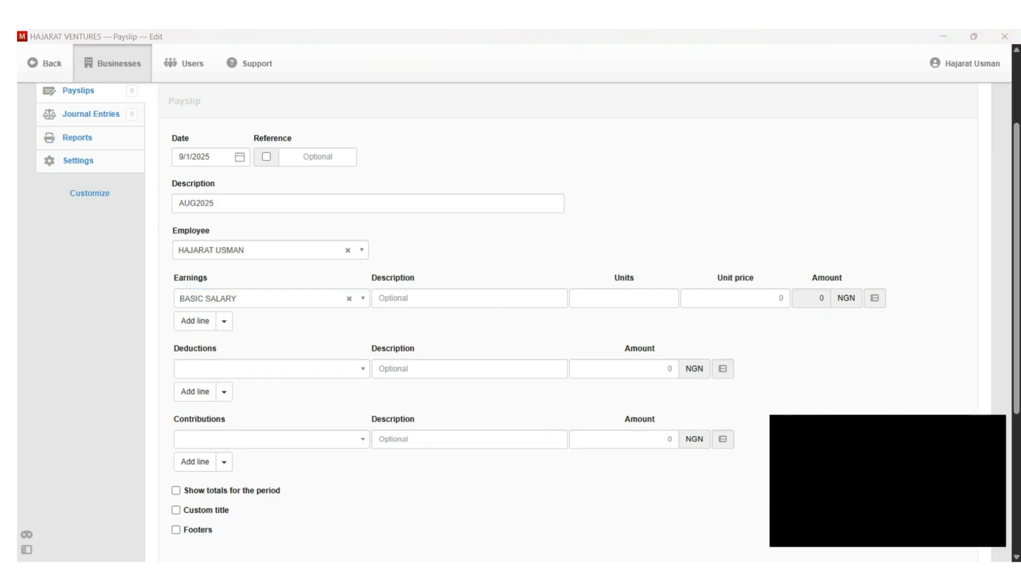
click(625, 297)
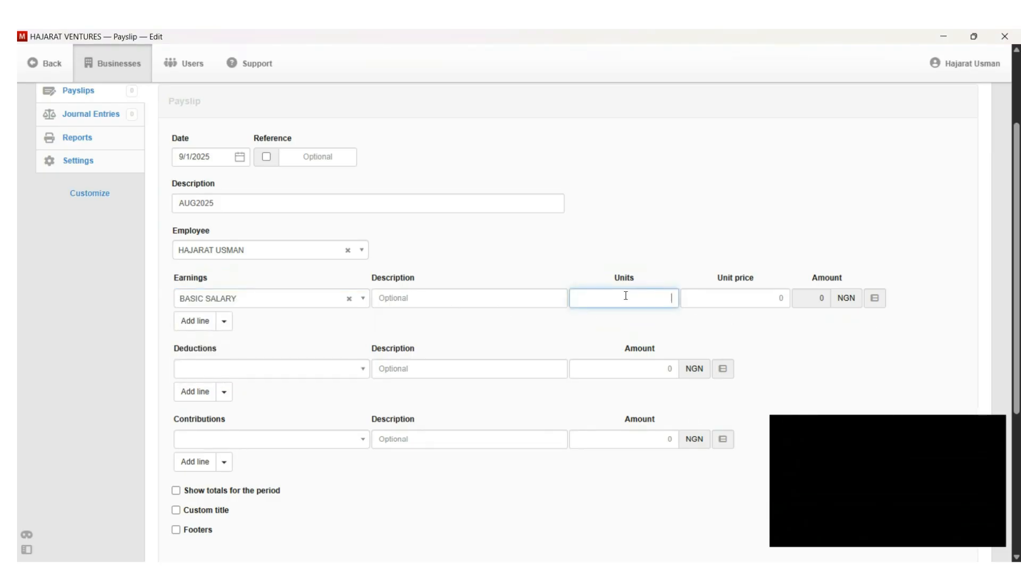
text(1)
click(734, 298)
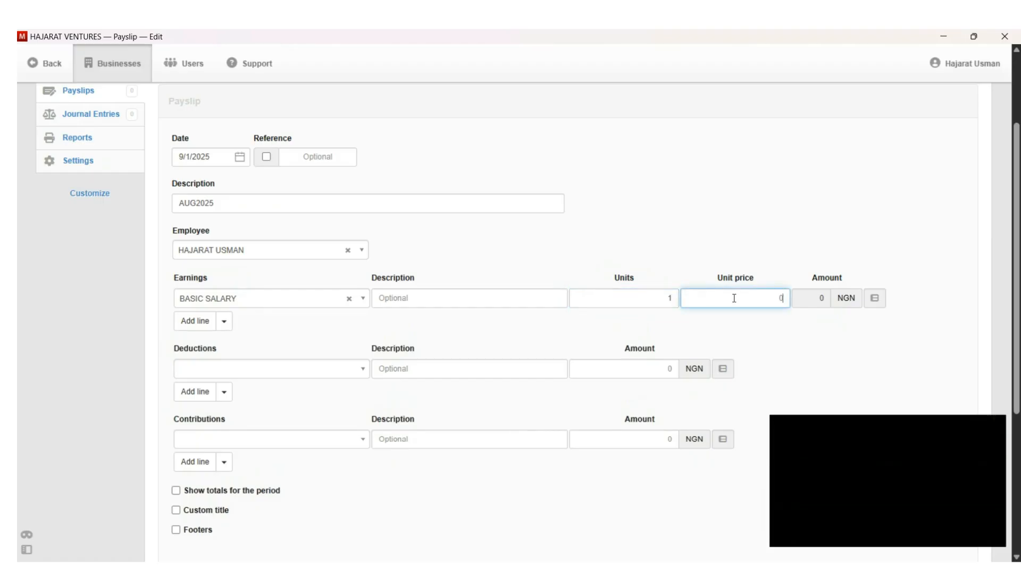
text(450000)
Step: Add a HOUSING ALLOWANCE earnings line with 1 unit at 50,000
click(189, 326)
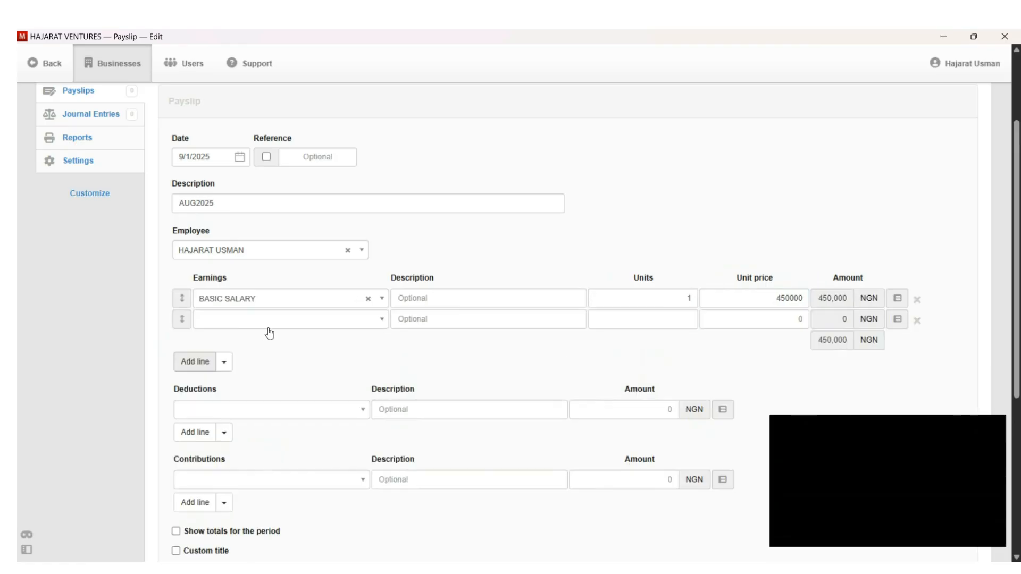
click(297, 326)
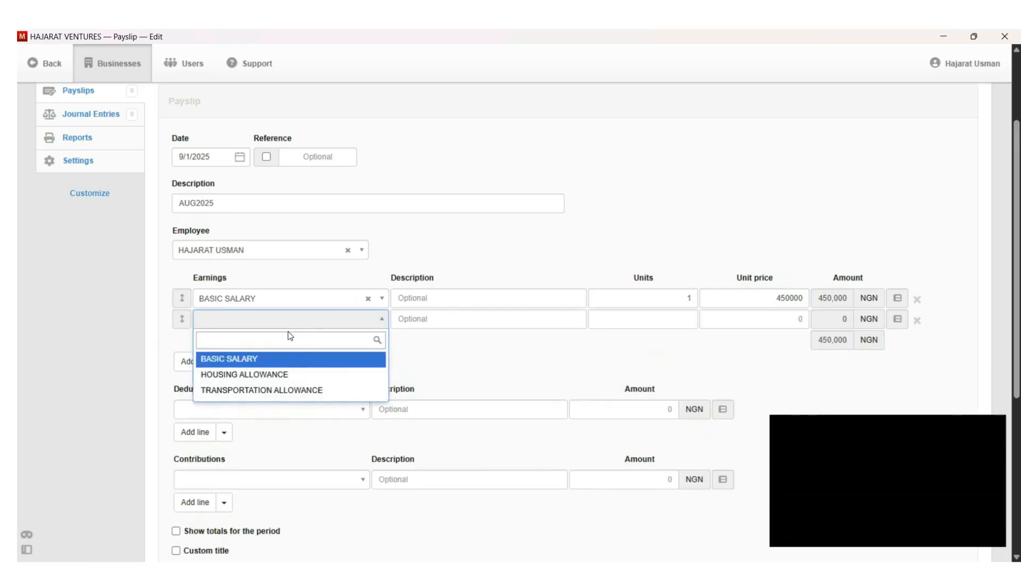
click(263, 380)
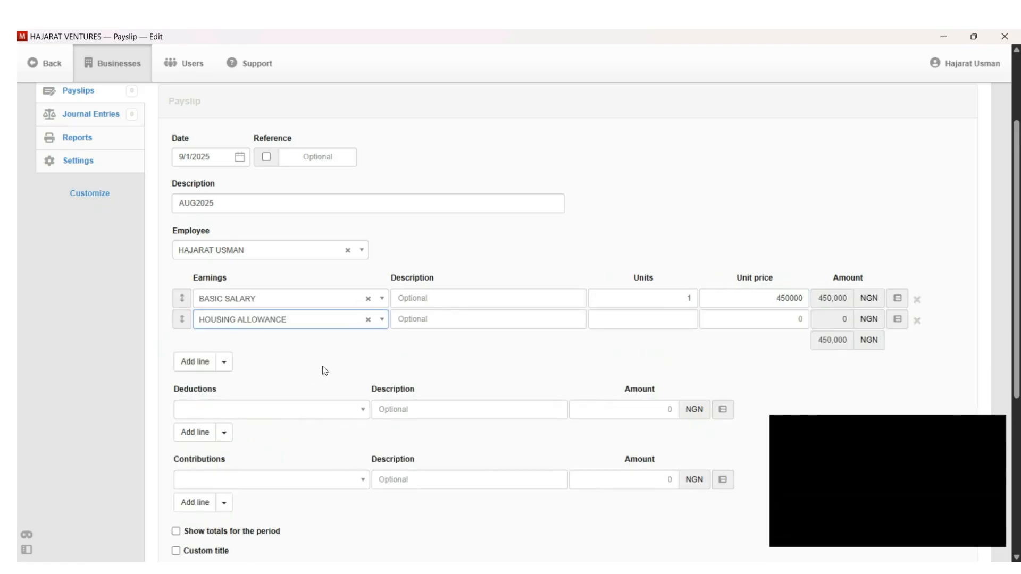
click(650, 325)
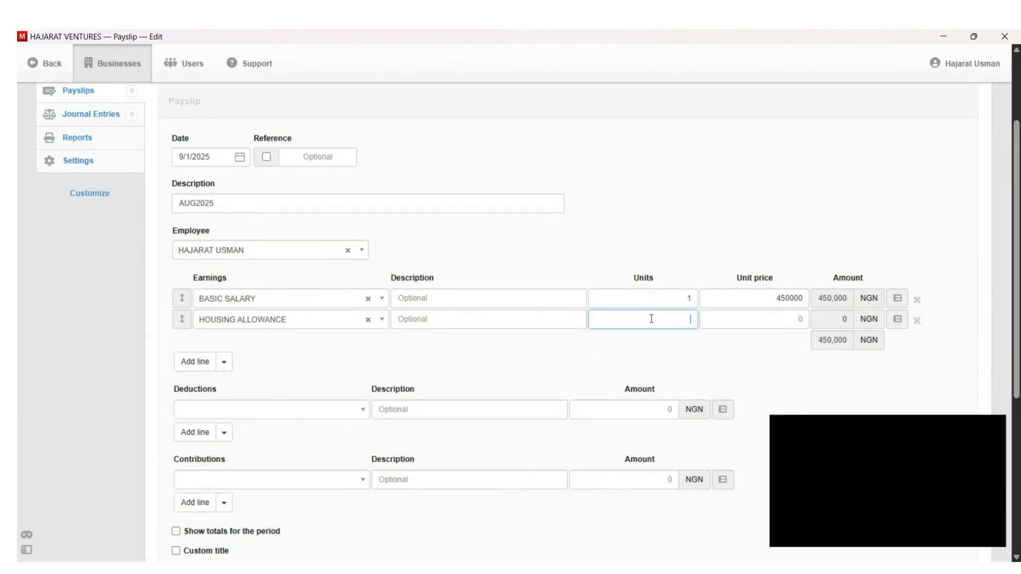
text(1)
click(749, 320)
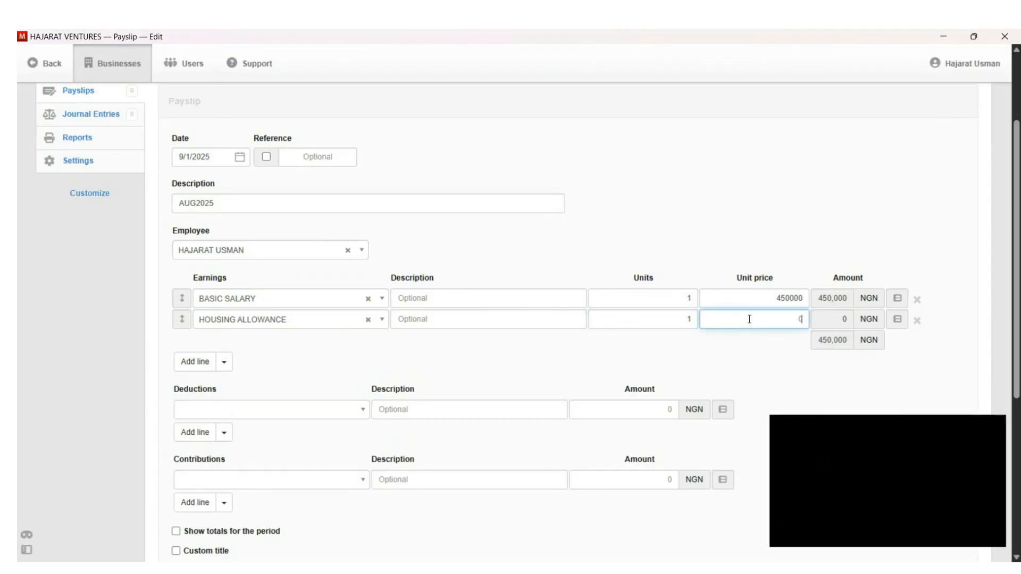
text(50000)
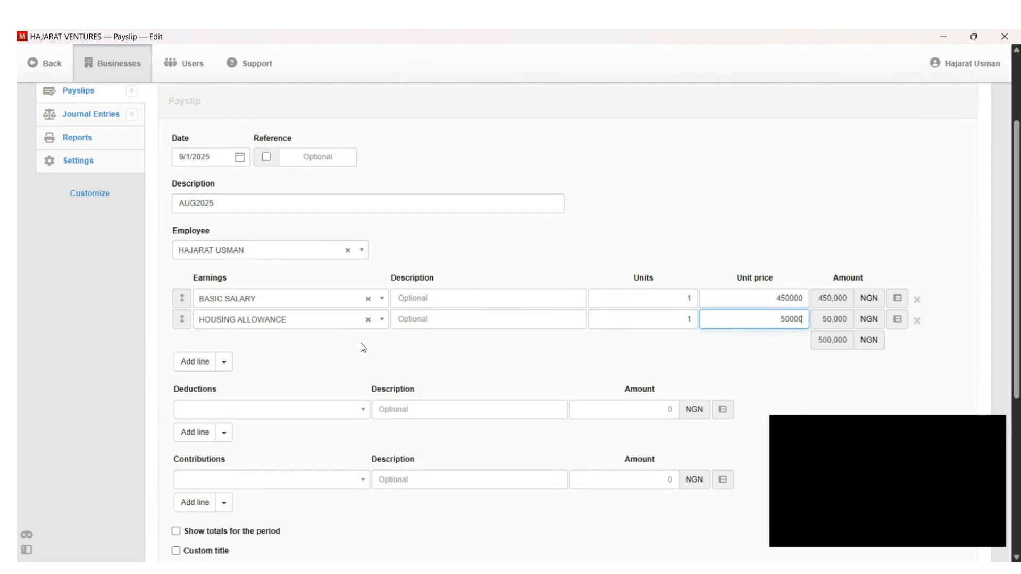
Step: Add a TRANSPORTATION ALLOWANCE earnings line with 1 unit at 450,000
click(197, 366)
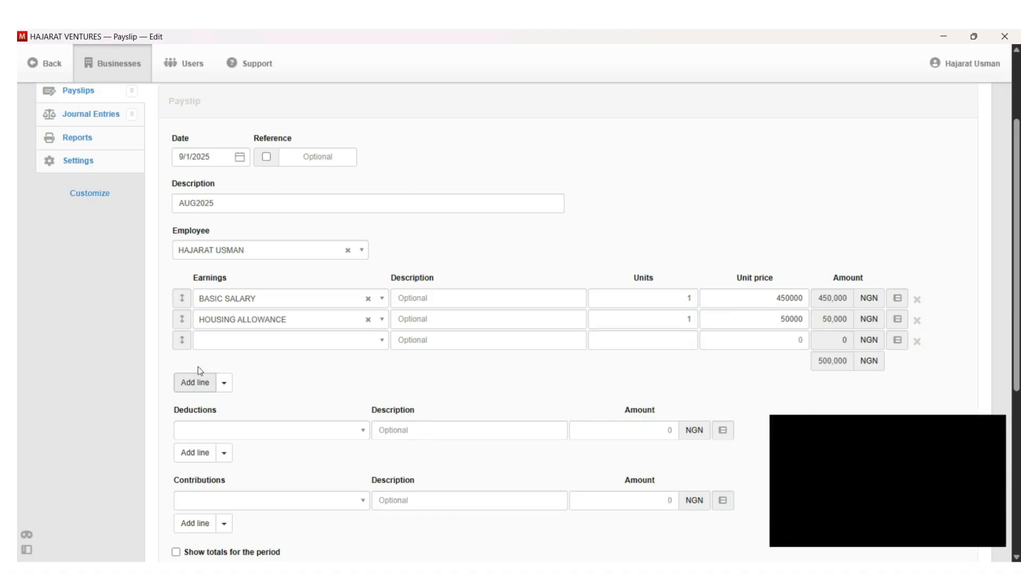
click(359, 345)
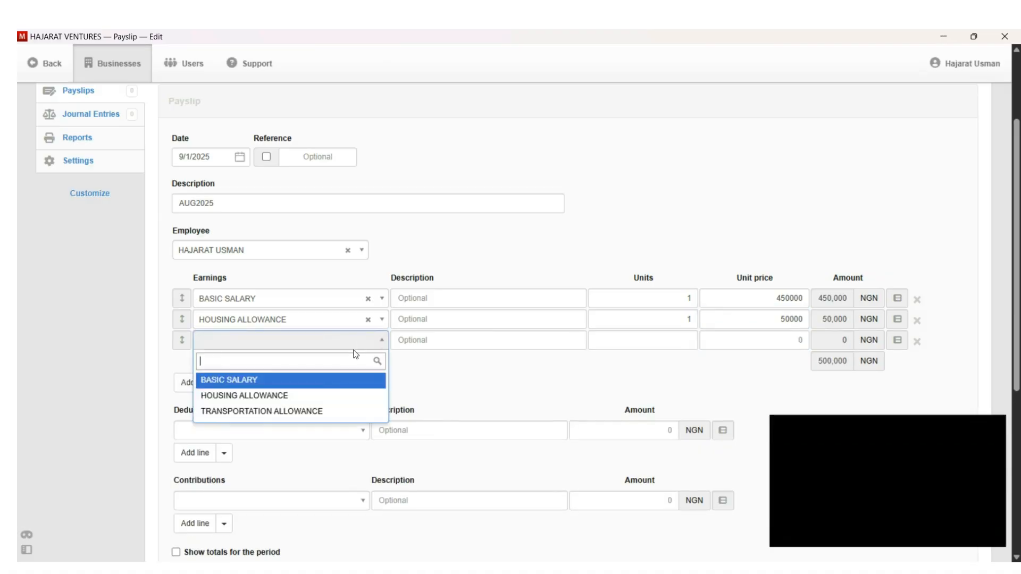
click(295, 416)
click(686, 343)
text(1)
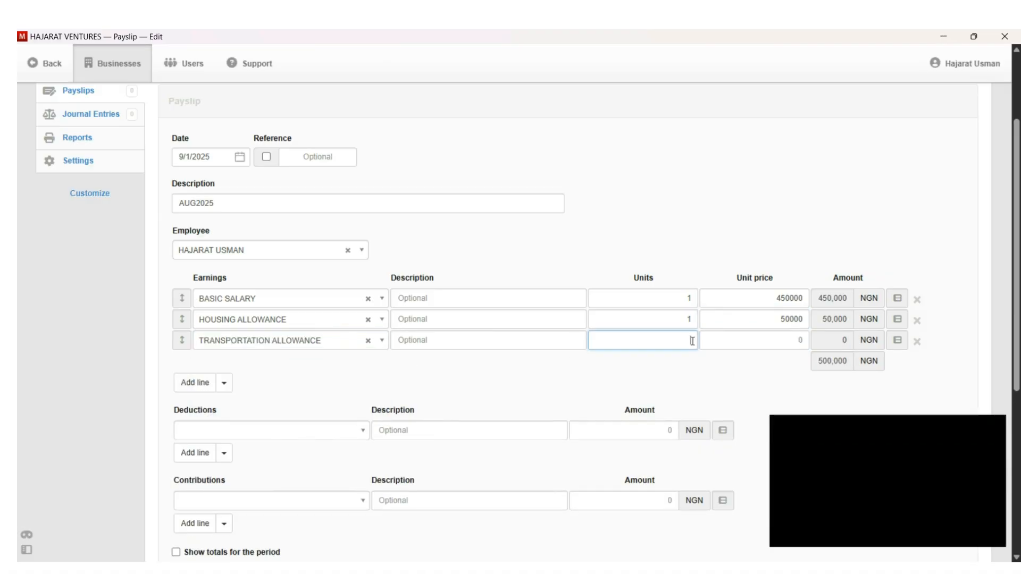
click(789, 342)
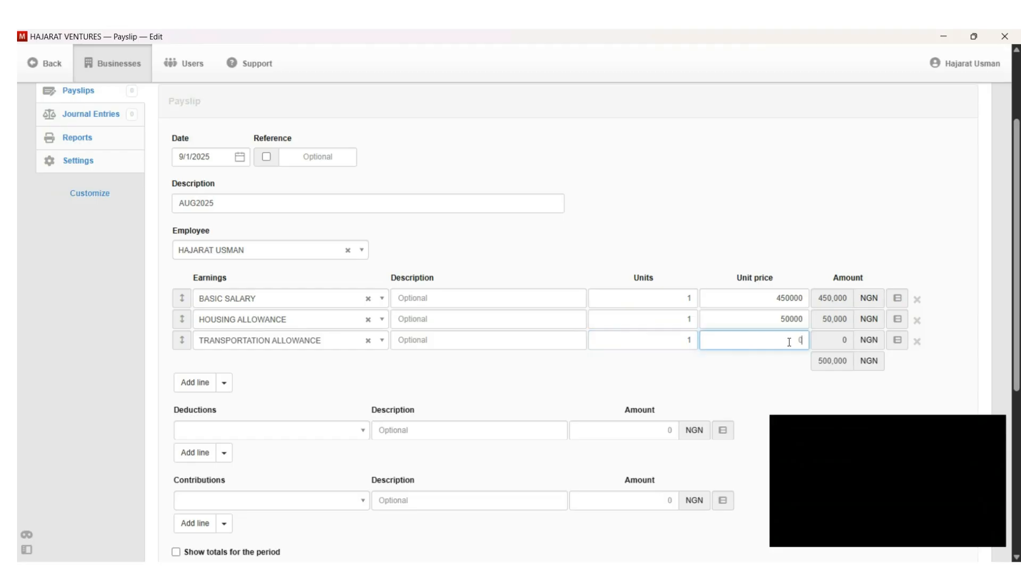
text(450000)
scroll(1017, 358, down, 4)
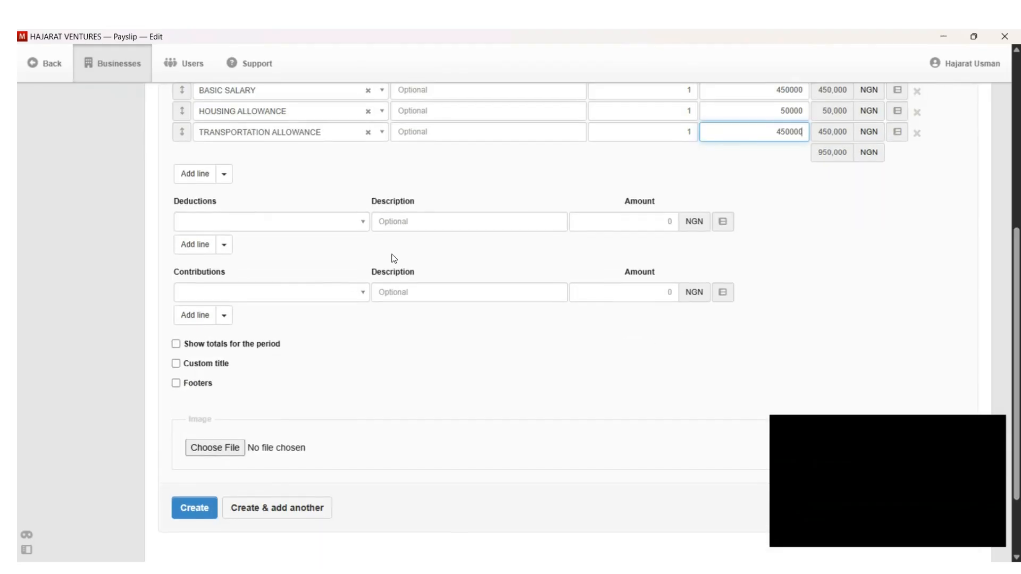
Step: Add an NHF deduction of 10,000
click(357, 221)
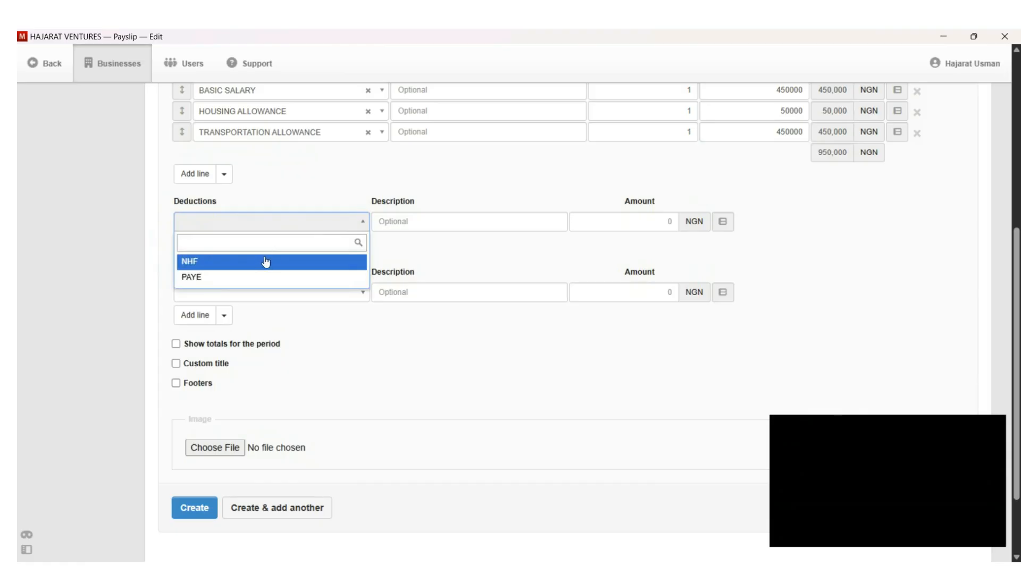
click(262, 263)
click(633, 222)
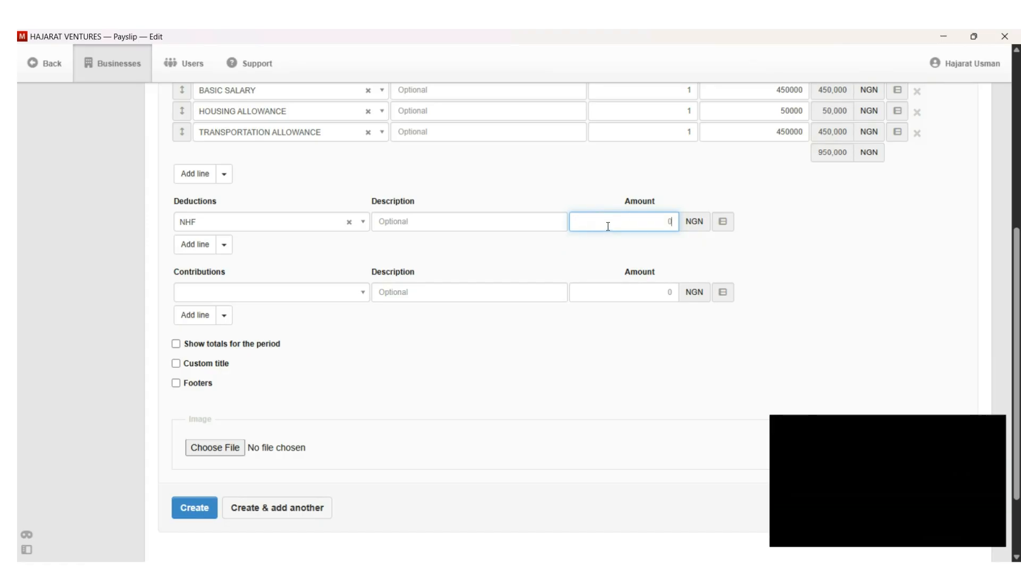
text(10000)
Step: Add a second deduction line for PAYE with amount 5,000
click(197, 245)
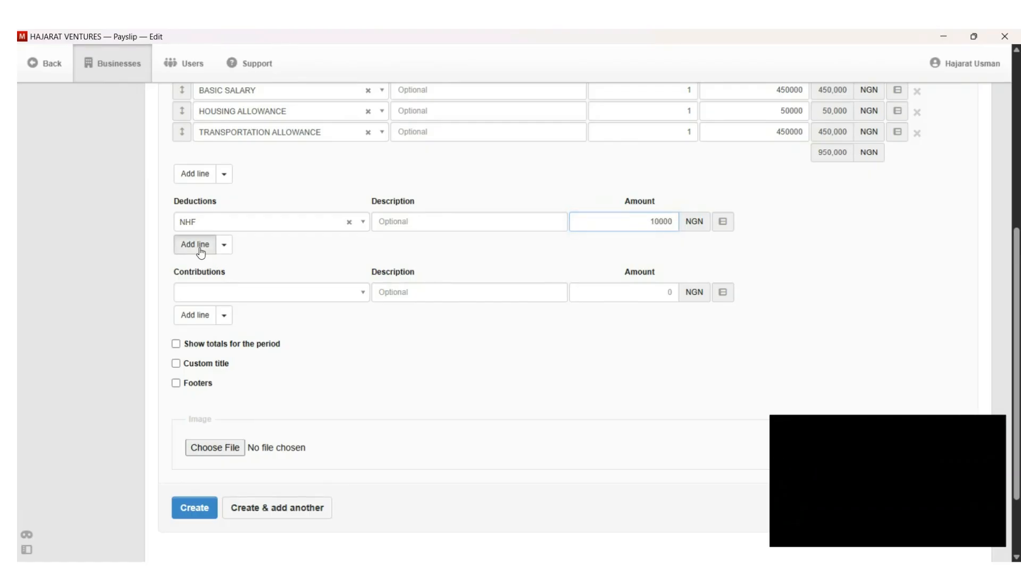
click(255, 244)
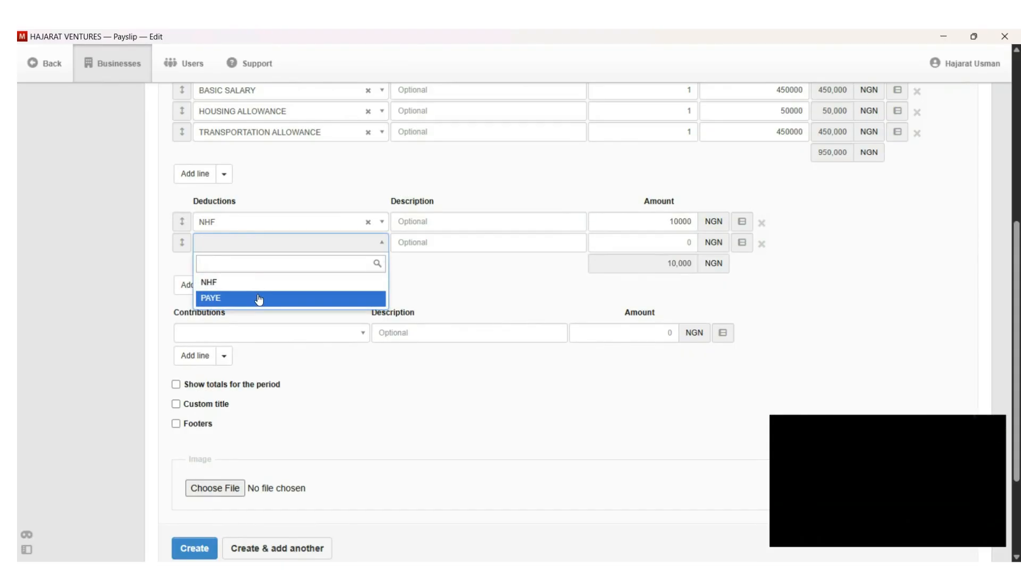
click(257, 298)
click(668, 245)
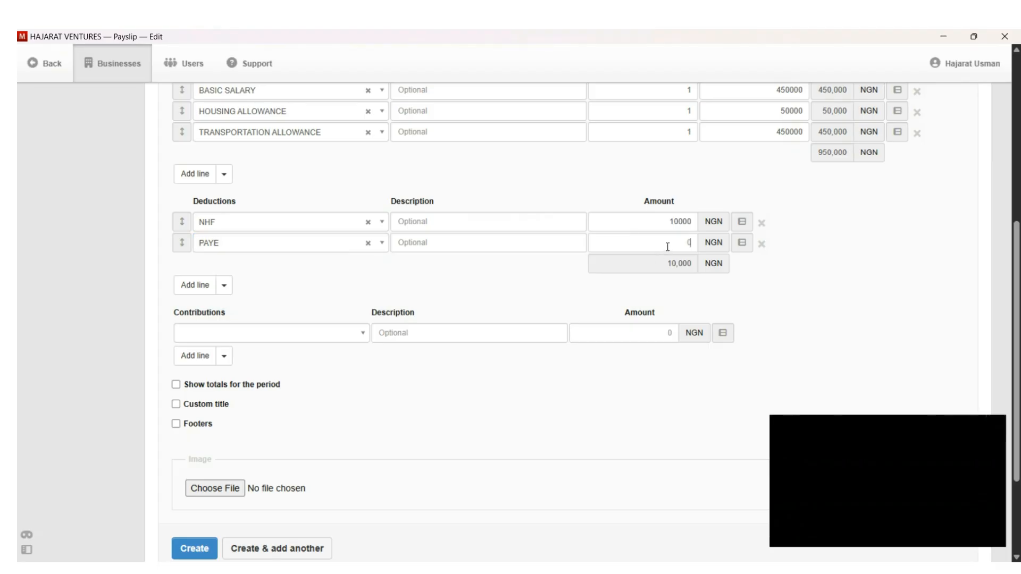
text(50000)
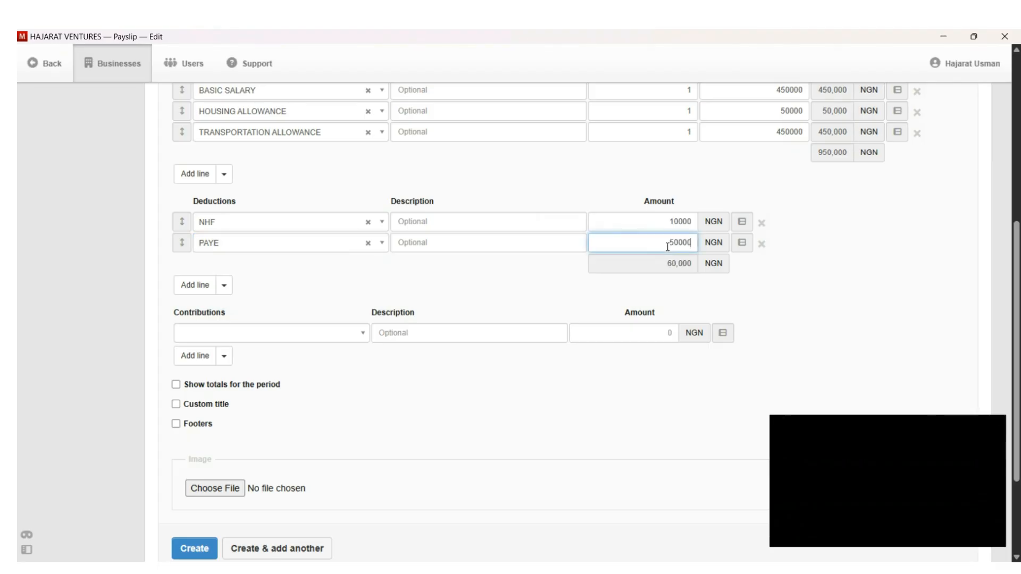
key(BackSpace)
click(848, 276)
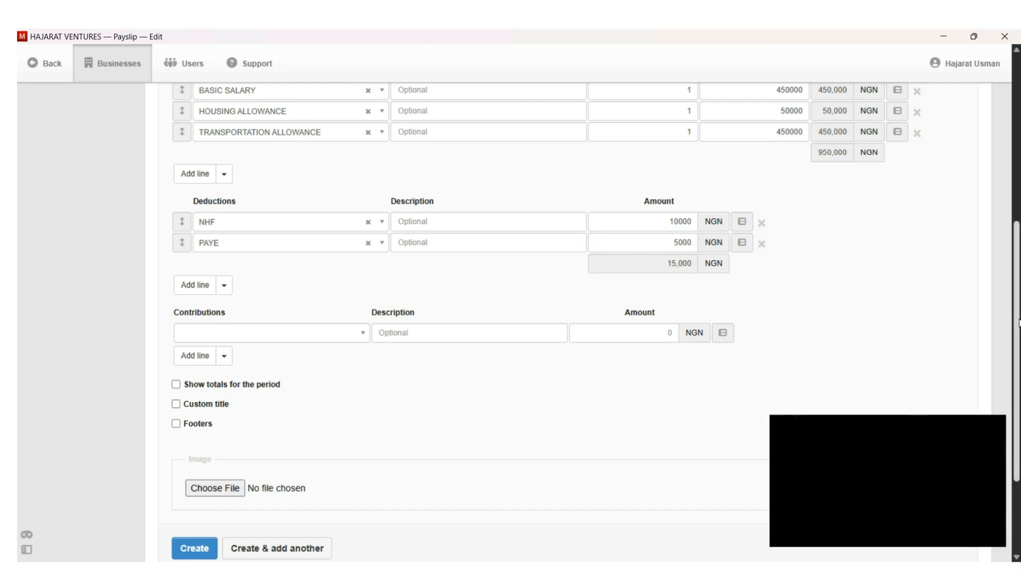
drag(1018, 323, 1019, 386)
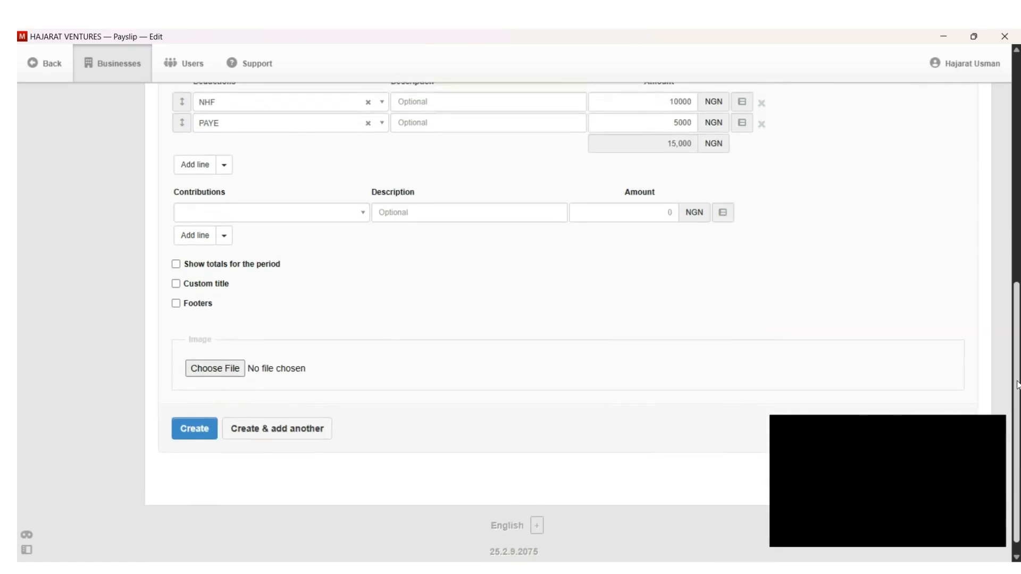
Step: Add a PENSION contribution line with amount 50,000
click(314, 218)
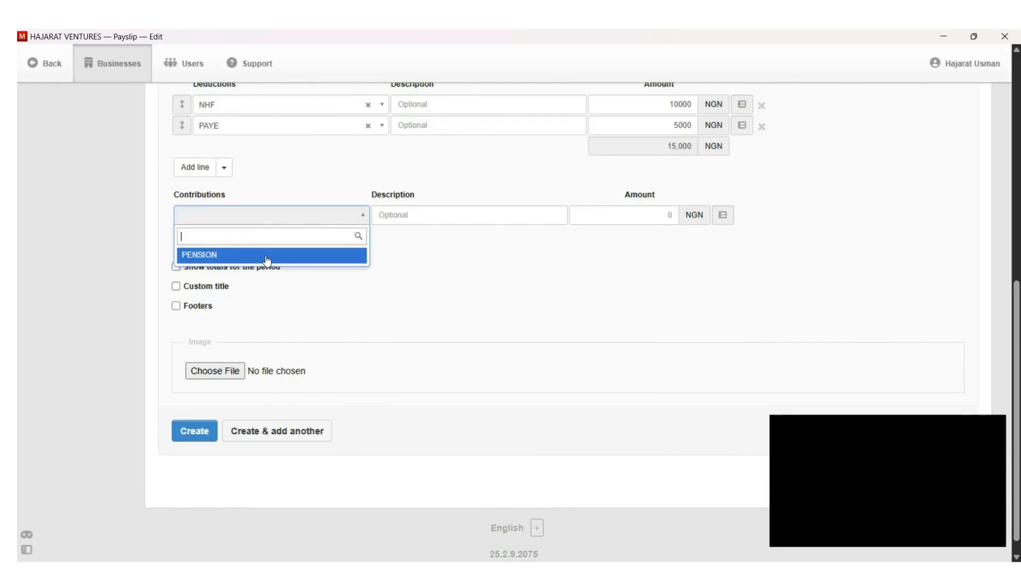
click(267, 258)
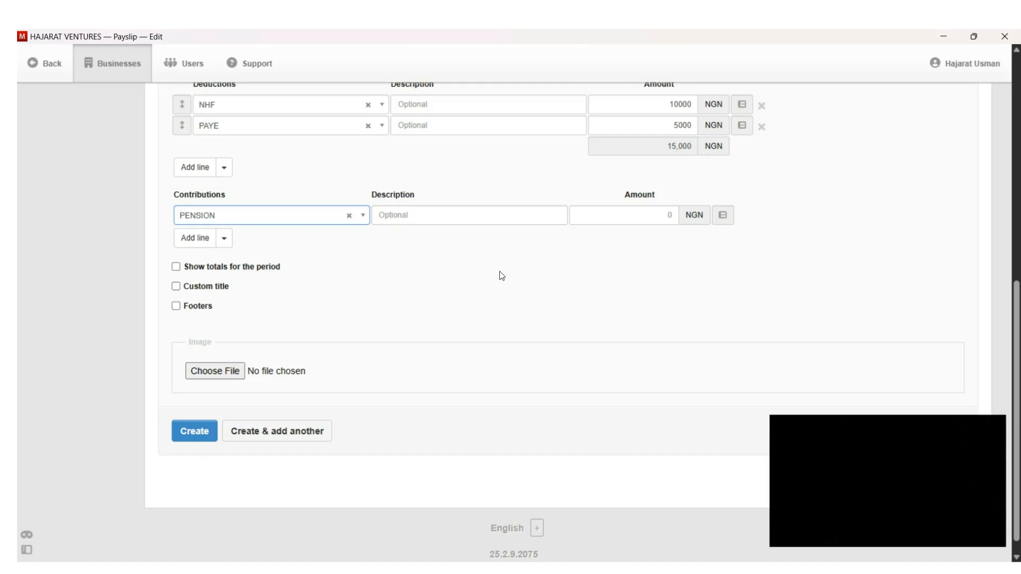
click(649, 211)
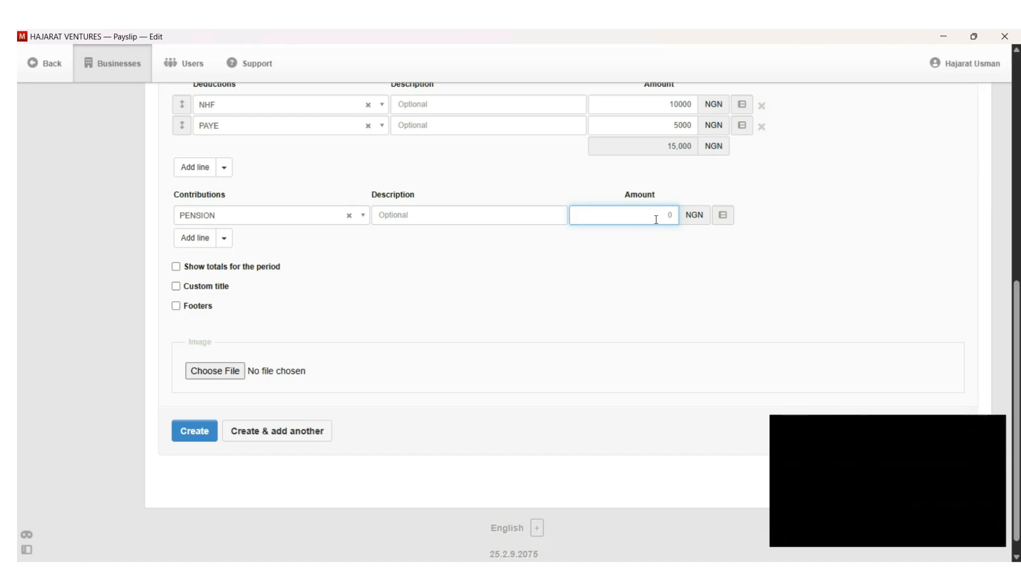
key(BackSpace)
text(50000)
click(576, 282)
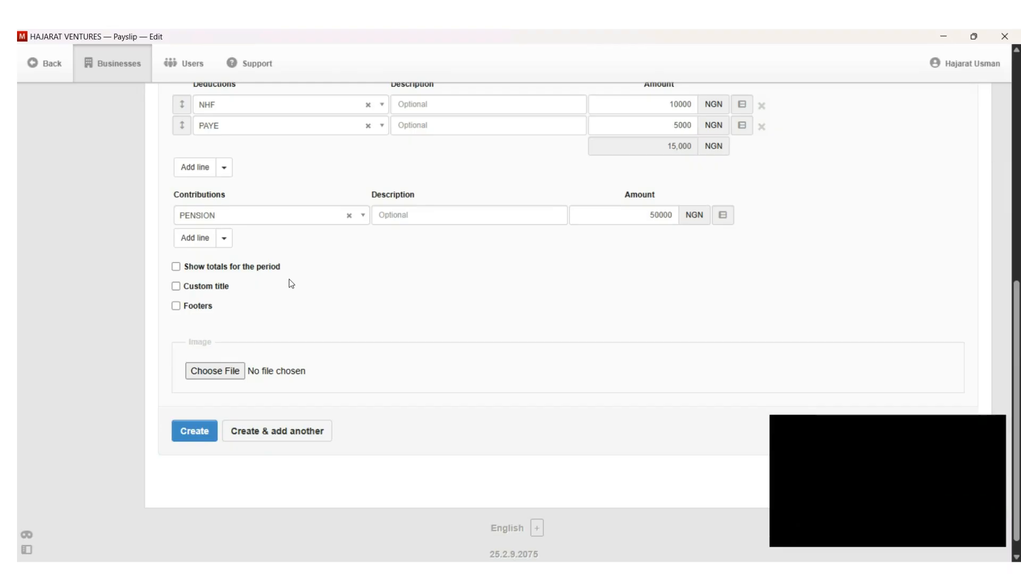
Step: Enable 'Show totals for the period' starting from 1 January 2023
click(176, 268)
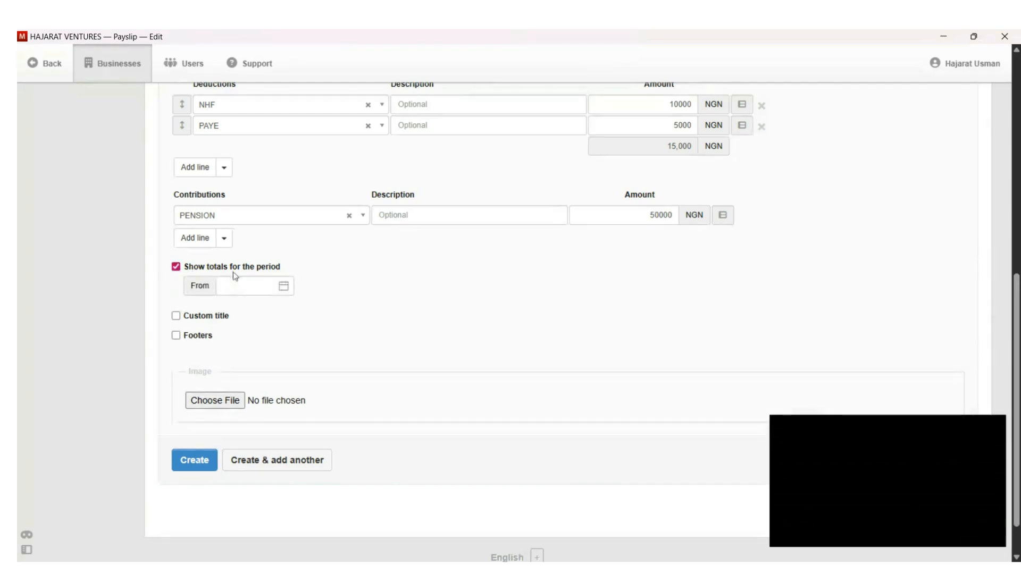
click(285, 289)
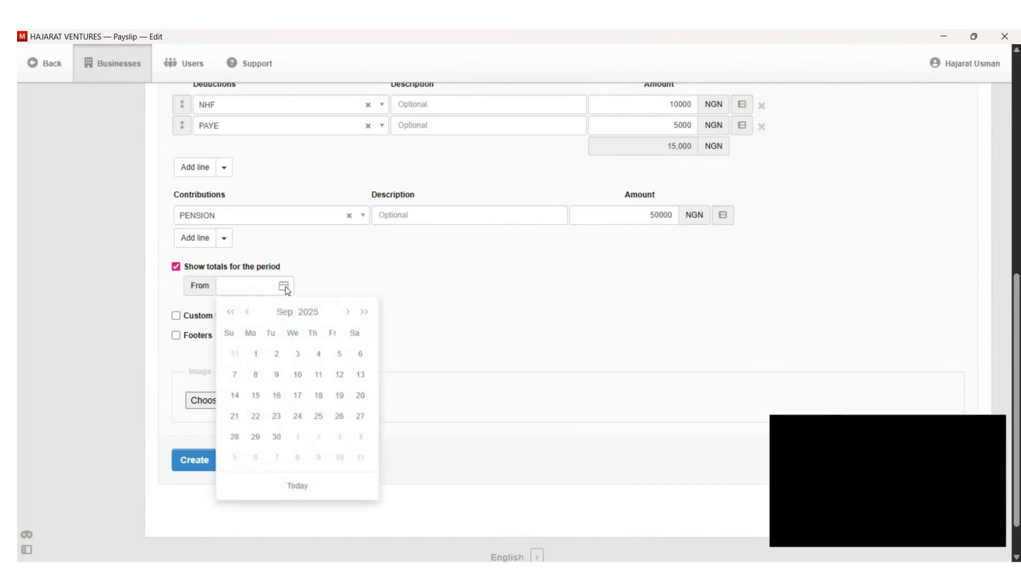
click(232, 314)
click(232, 313)
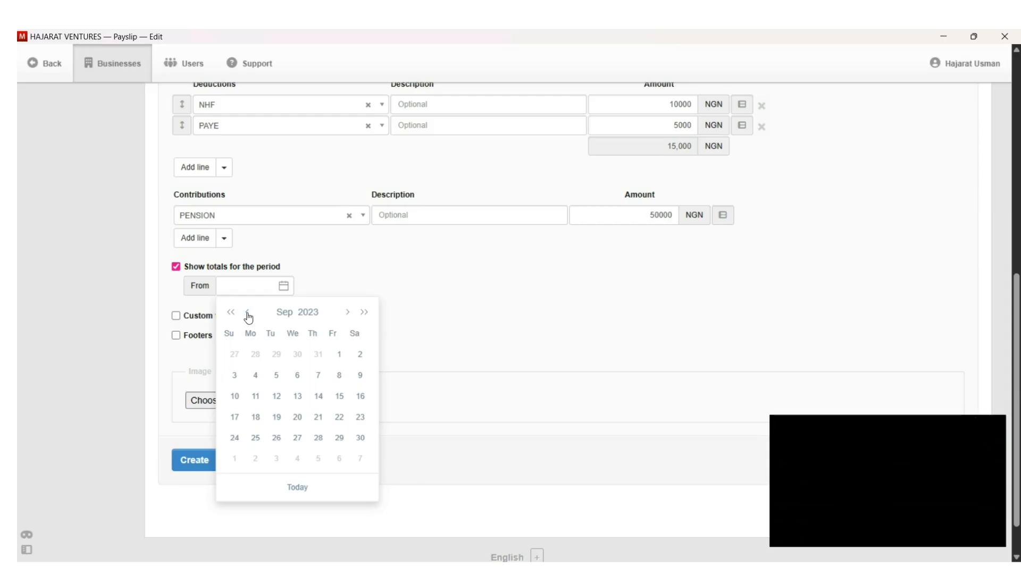
click(247, 313)
click(248, 313)
click(248, 313)
click(248, 313)
click(248, 313)
click(248, 314)
click(248, 313)
click(247, 313)
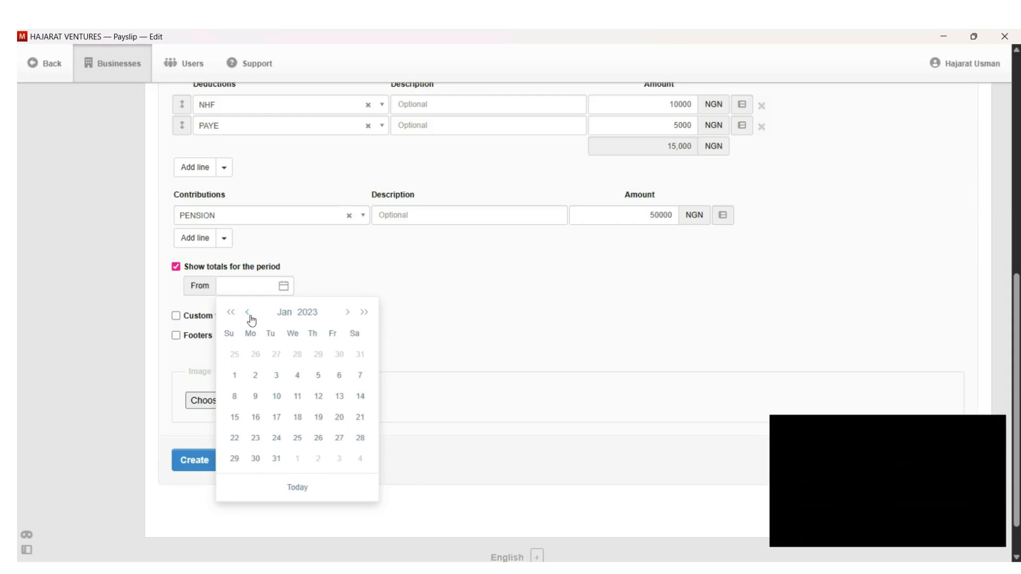
click(234, 377)
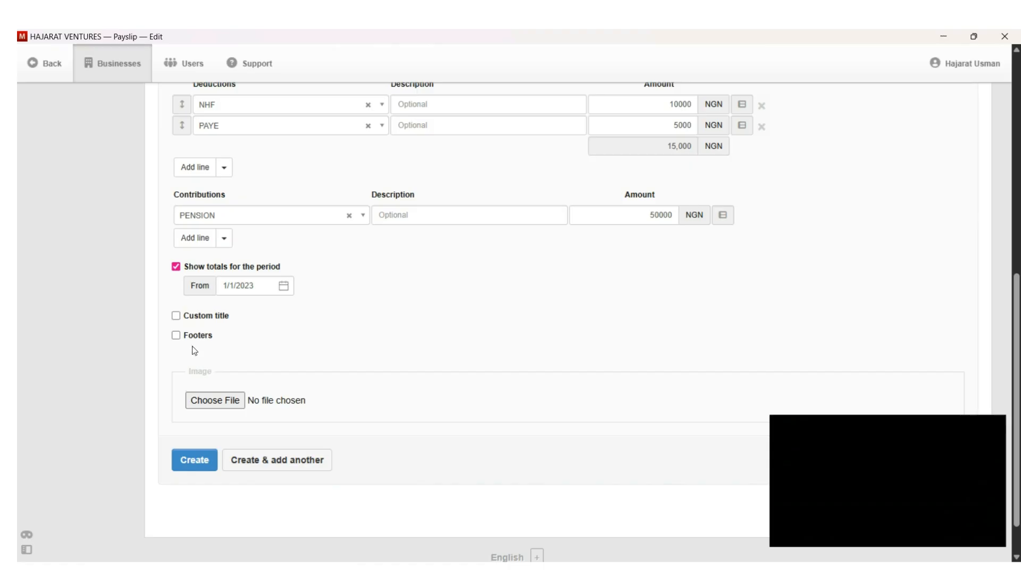
Step: Give the payslip the custom title PAYSLIP
click(176, 316)
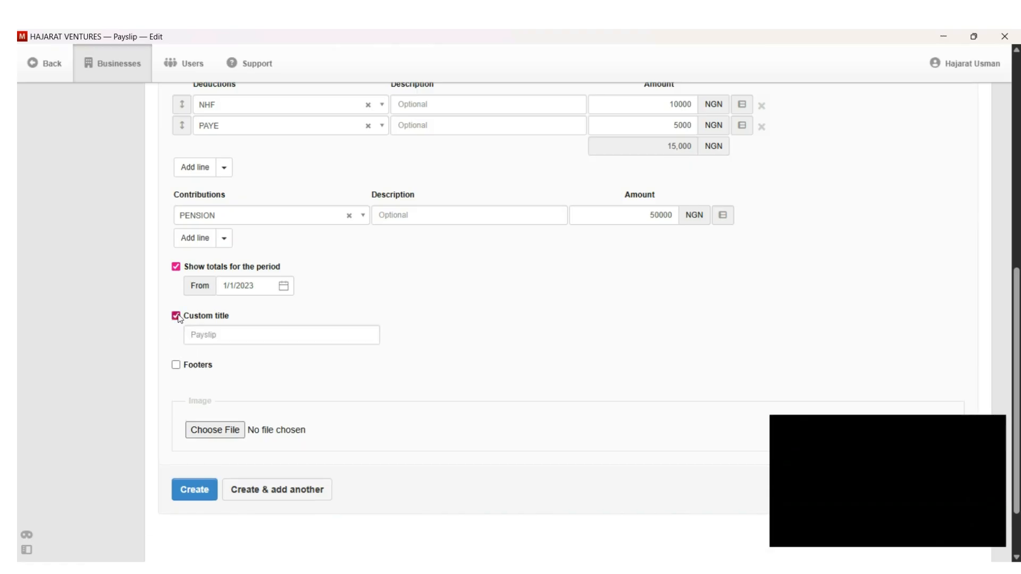
click(222, 335)
text(PAYSLIP)
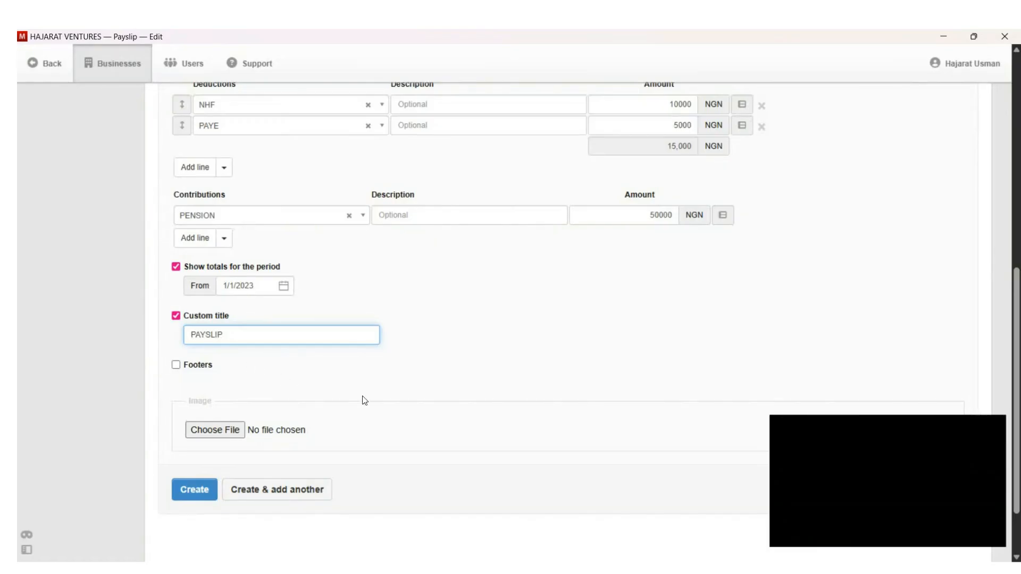
Step: Create the August payslip and check gross pay ₦950,000 and net pay ₦935,000
click(193, 491)
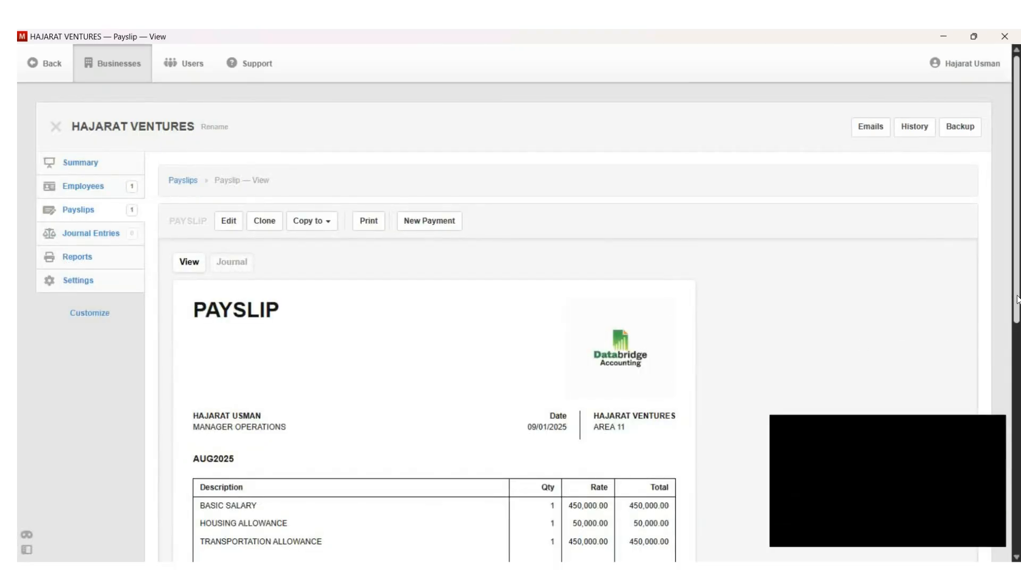
scroll(1017, 299, down, 6)
drag(1016, 458, 1005, 359)
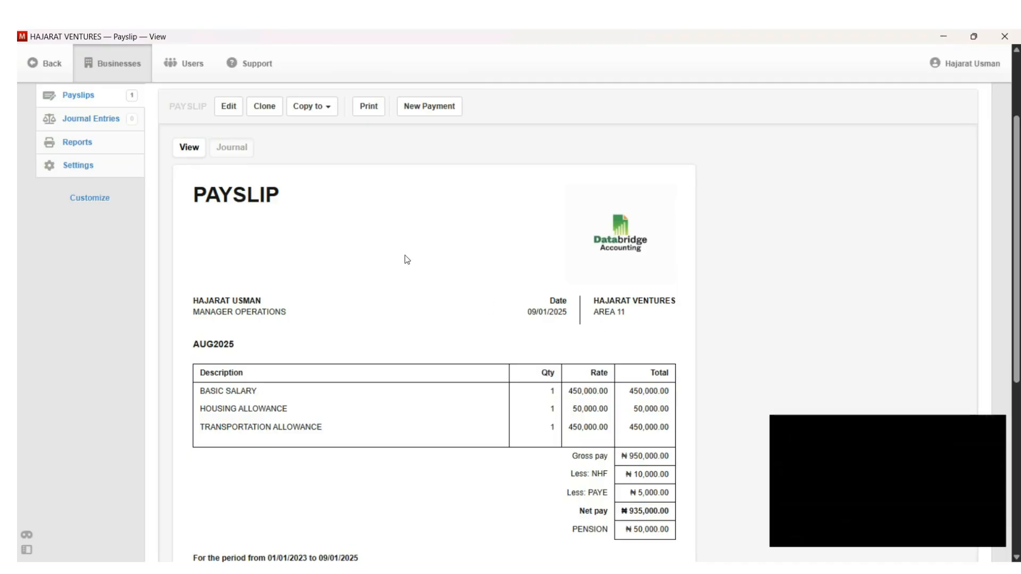
Step: Clone the August payslip and date the copy 30 September 2025
click(267, 110)
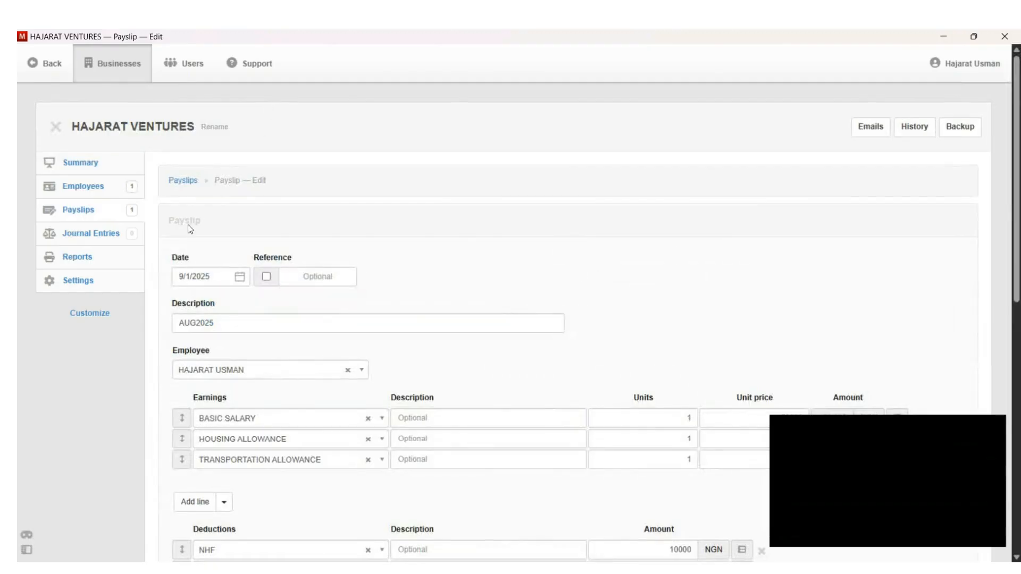
click(208, 280)
click(240, 276)
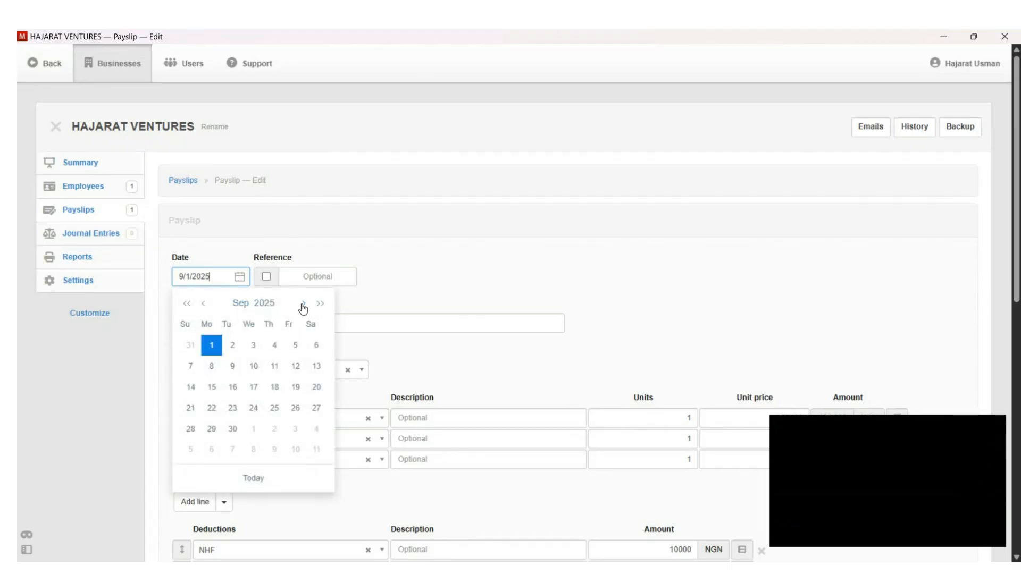
click(233, 429)
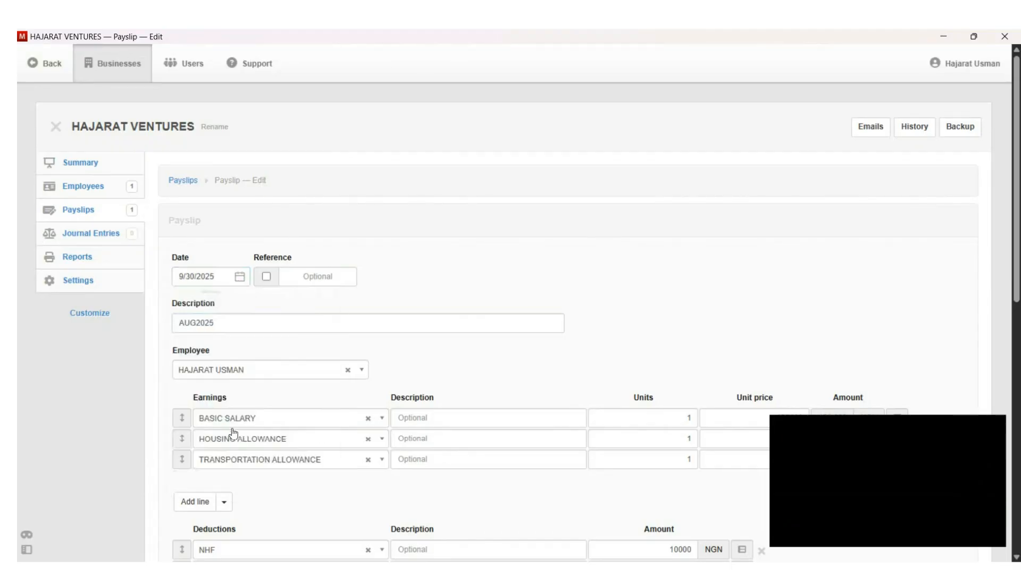
Step: Change the description from AUG2025 to SEP2025 and create the September payslip
click(197, 323)
key(BackSpace)
key(BackSpace)
key(BackSpace)
text(SE)
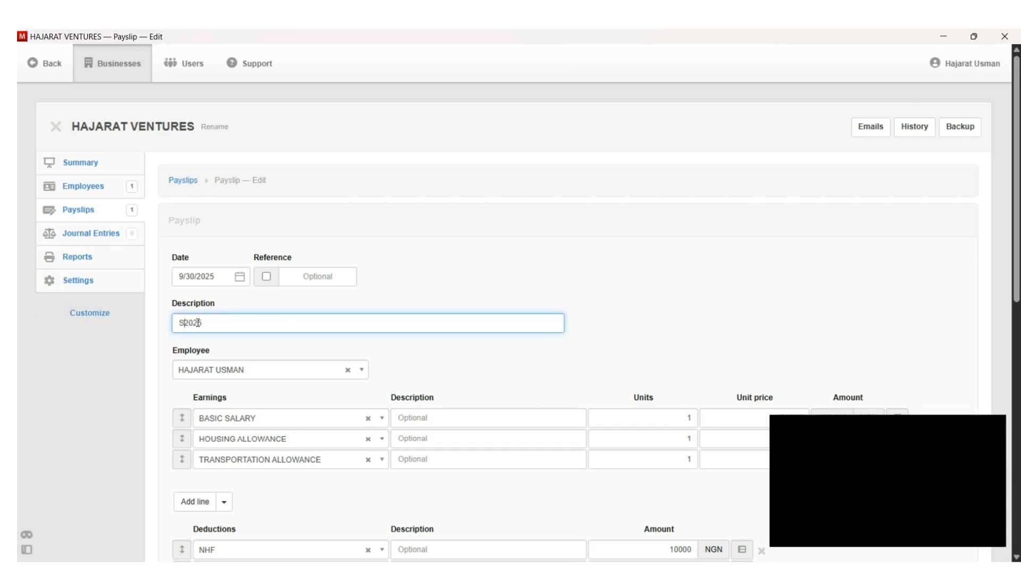
text(P)
scroll(1017, 270, down, 4)
scroll(435, 463, down, 6)
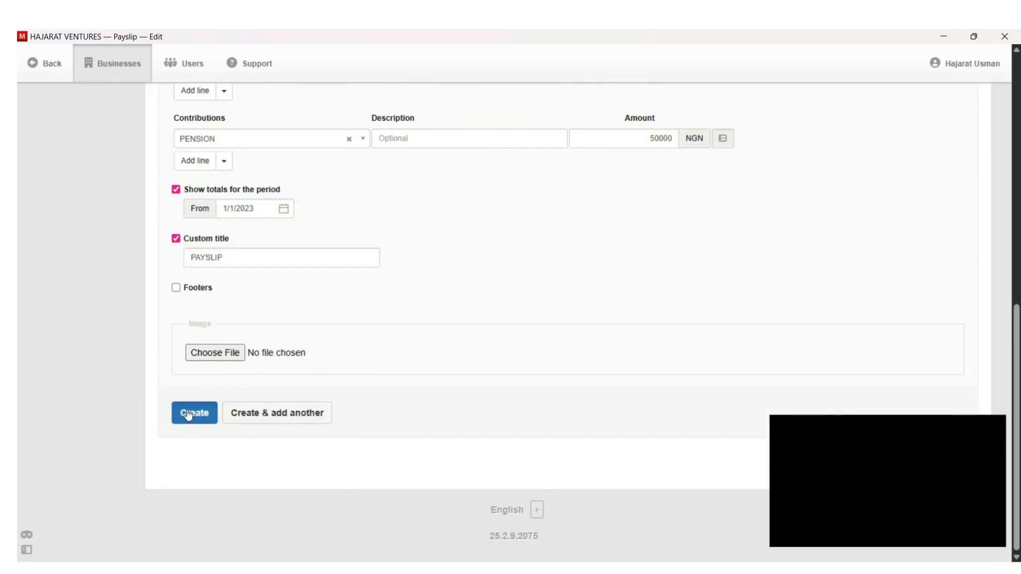
click(187, 414)
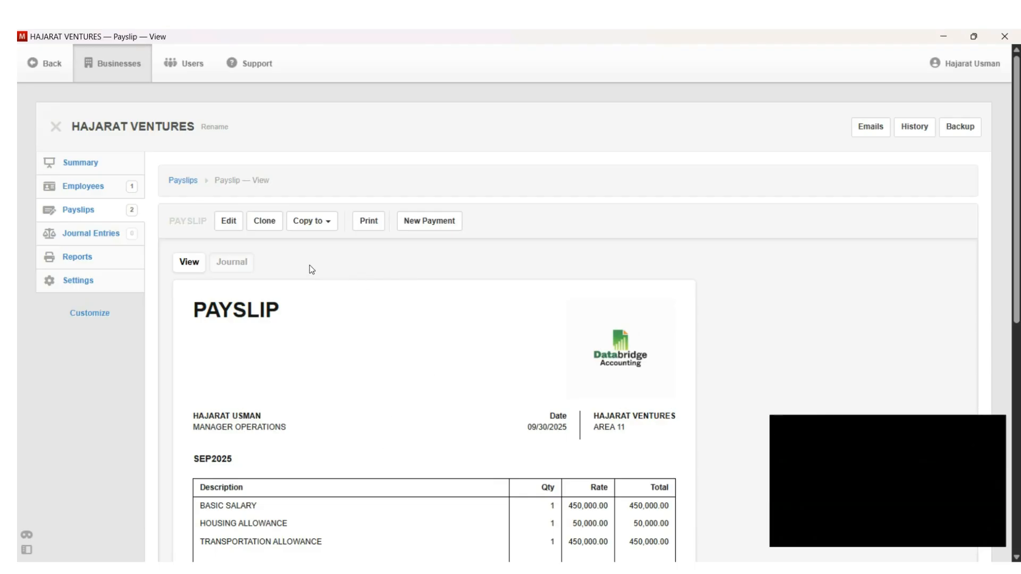
Step: Open the employee's record from Employees, cancelling an attempted new attachment
click(80, 187)
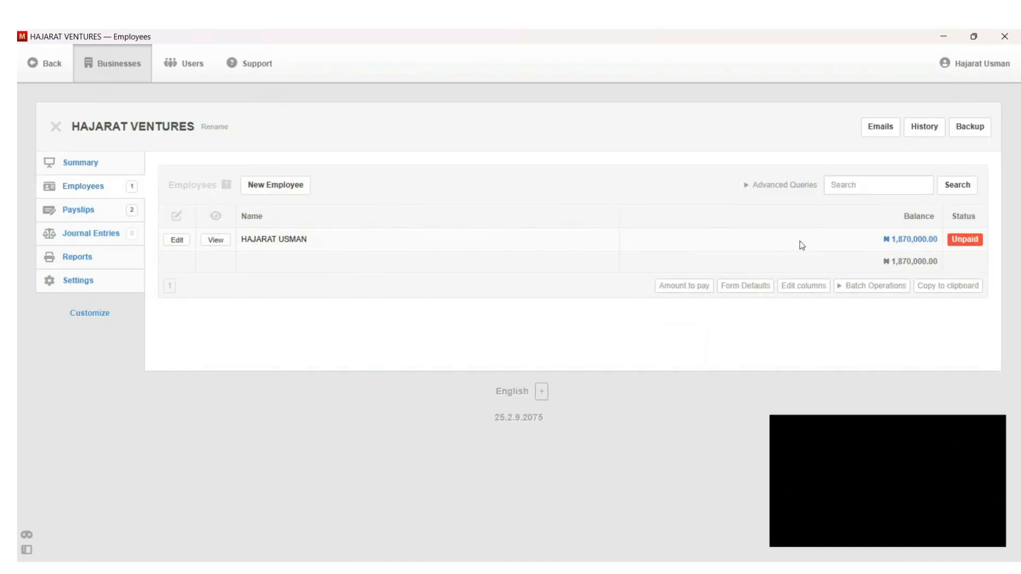
click(223, 248)
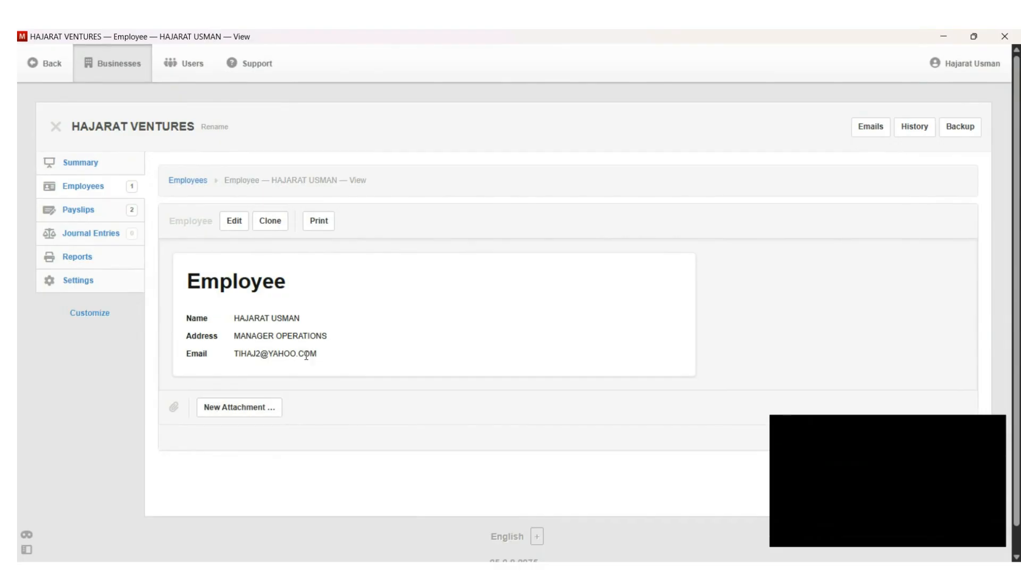
click(240, 407)
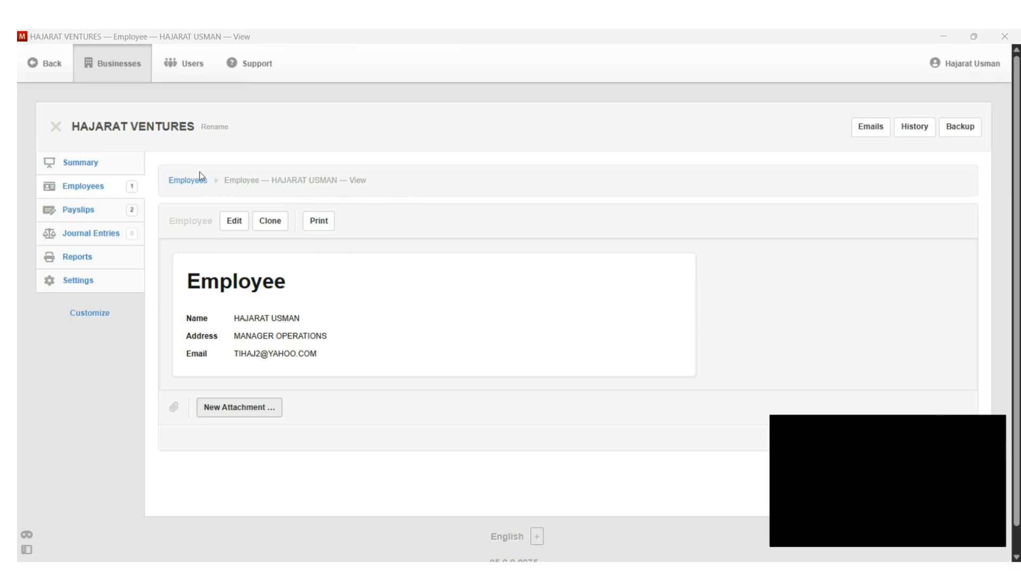
click(509, 55)
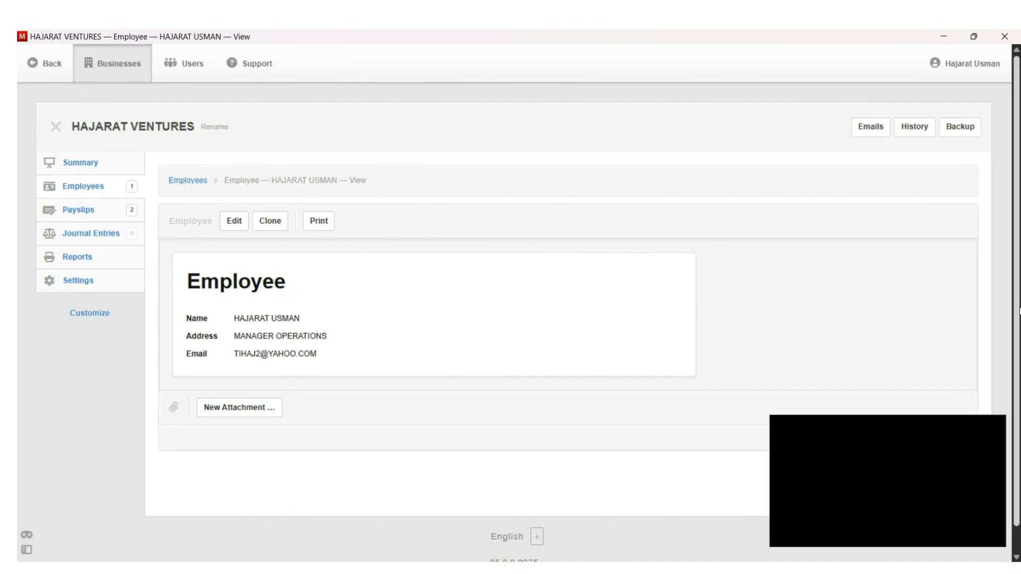
scroll(1018, 312, down, 1)
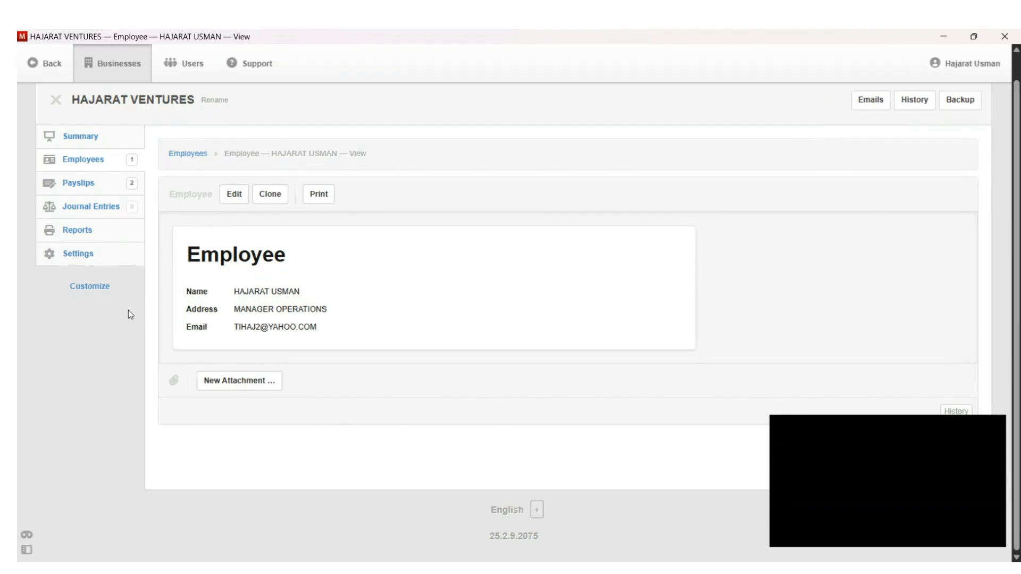
Step: Show the Payslips list with the 09/01/2025 and 09/30/2025 payslips
click(93, 184)
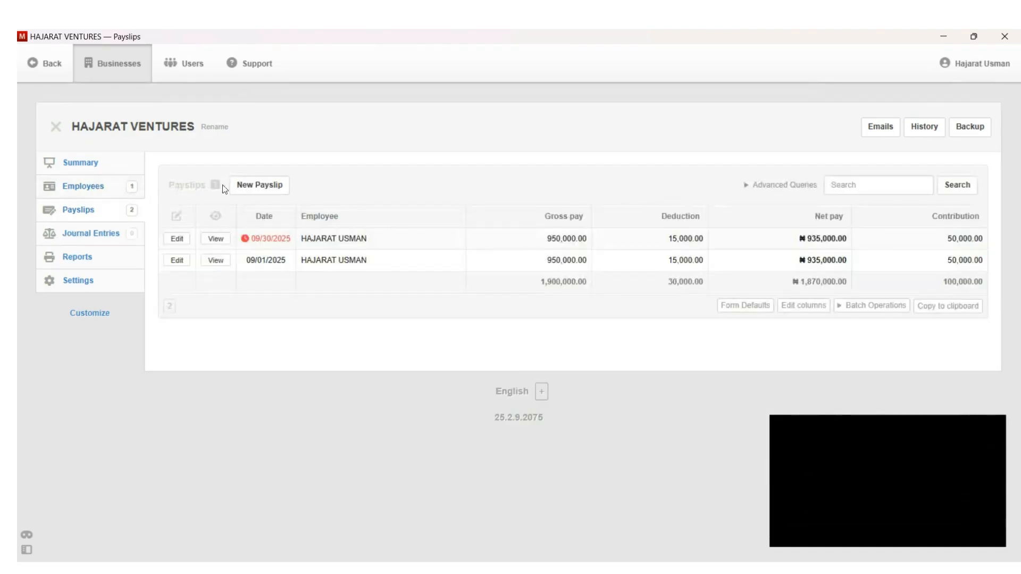